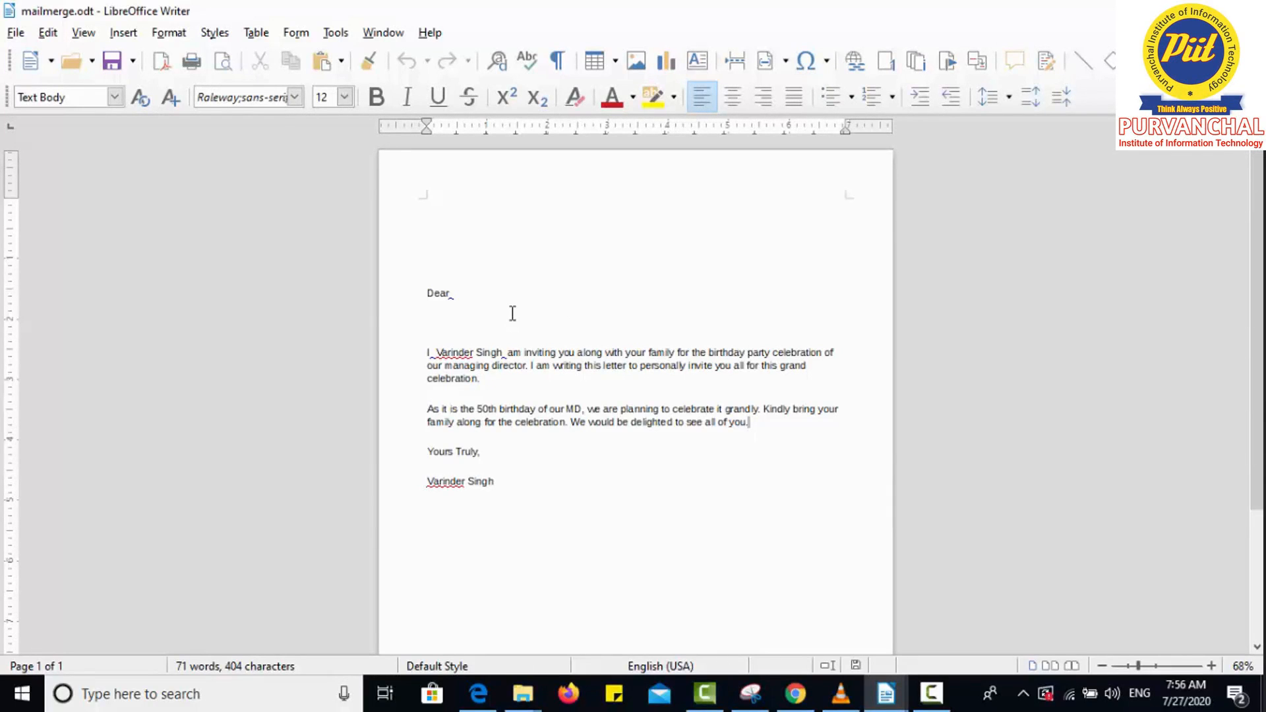
click(425, 292)
shift+click(503, 486)
click(505, 491)
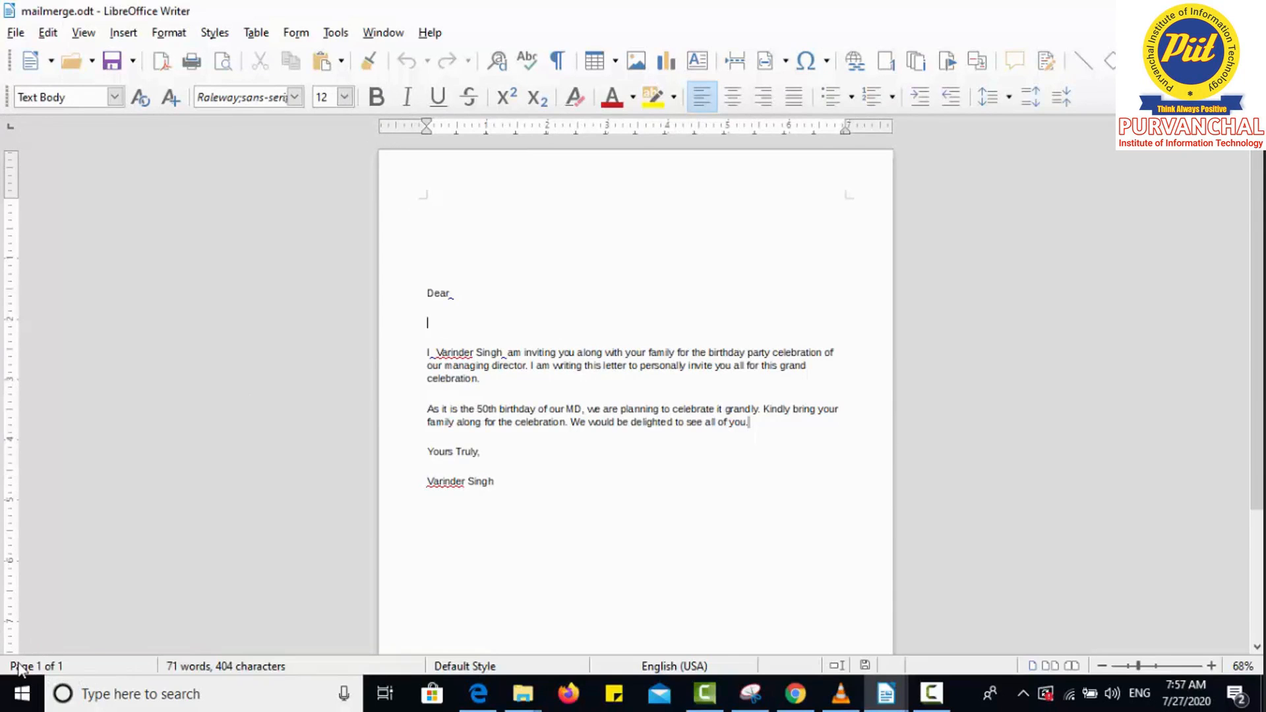
Place the text cursor after "Dear" in the letter and start the Mail Merge Wizard.
click(783, 281)
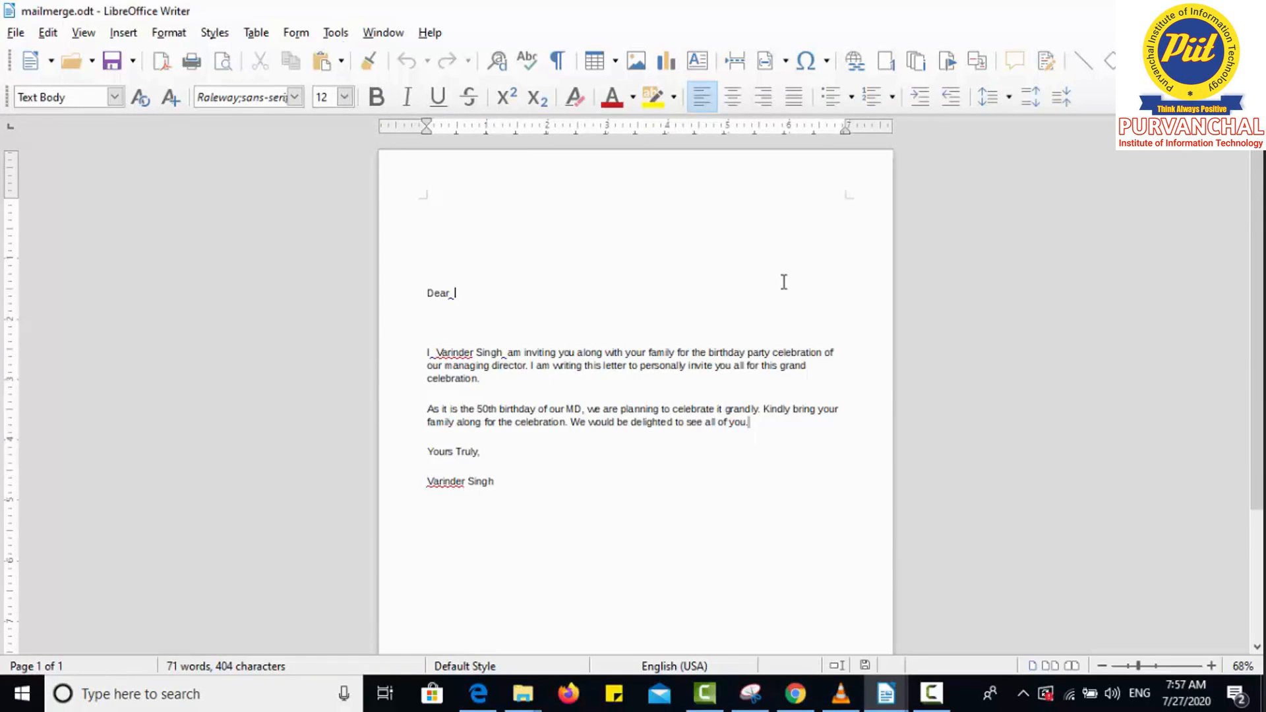
click(342, 41)
click(341, 41)
key(ctrl+i)
key(ctrl+i)
click(342, 41)
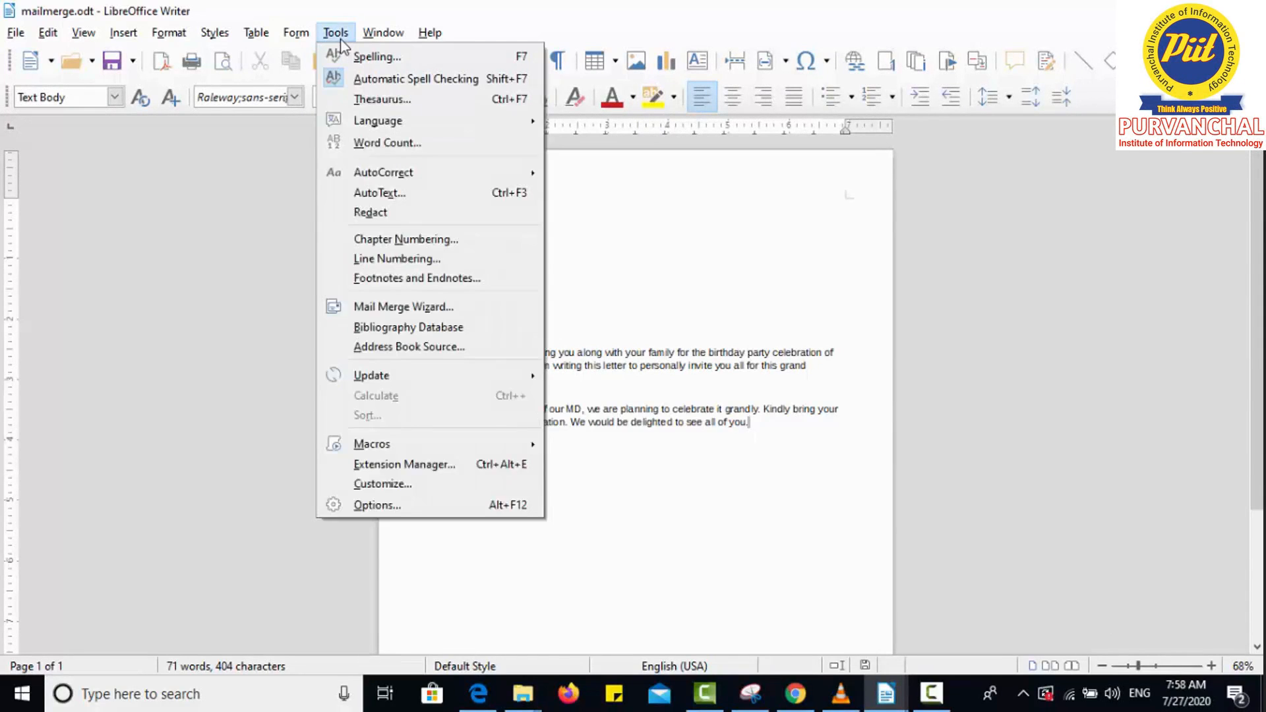
key(Return)
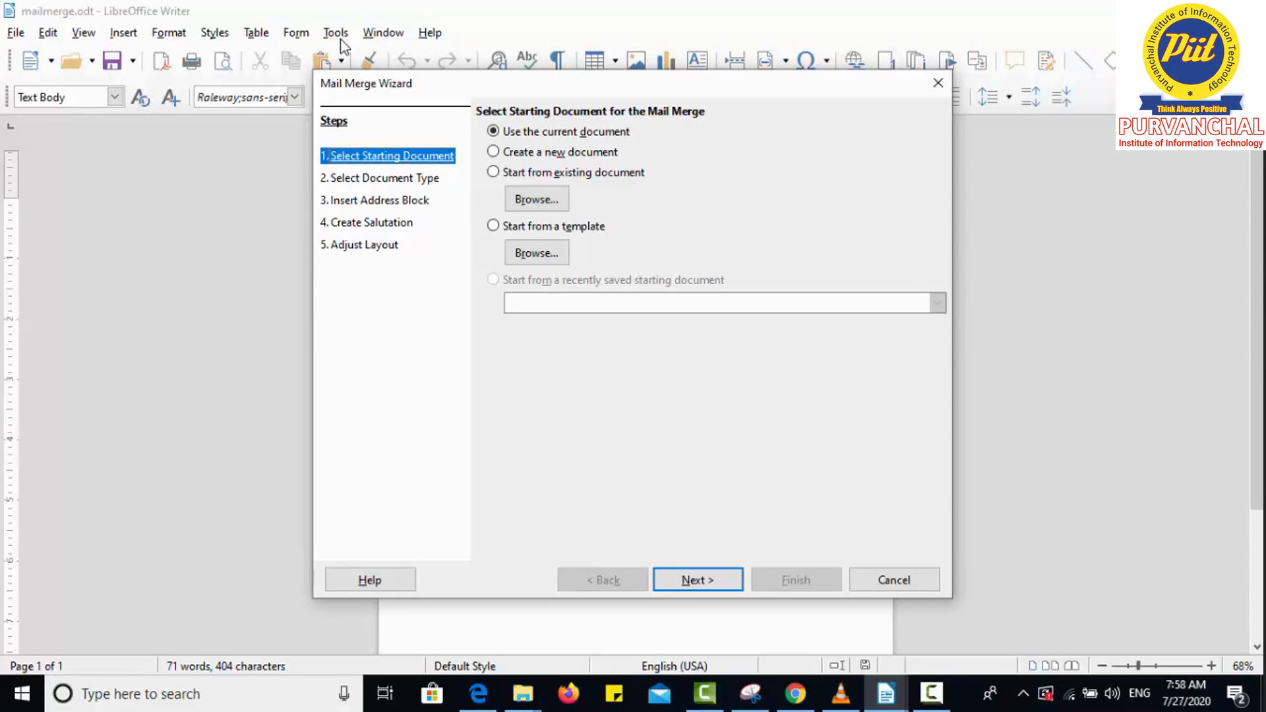
Use the current document as the mail merge starting document and accept Letter as the document type.
drag(618, 93, 855, 147)
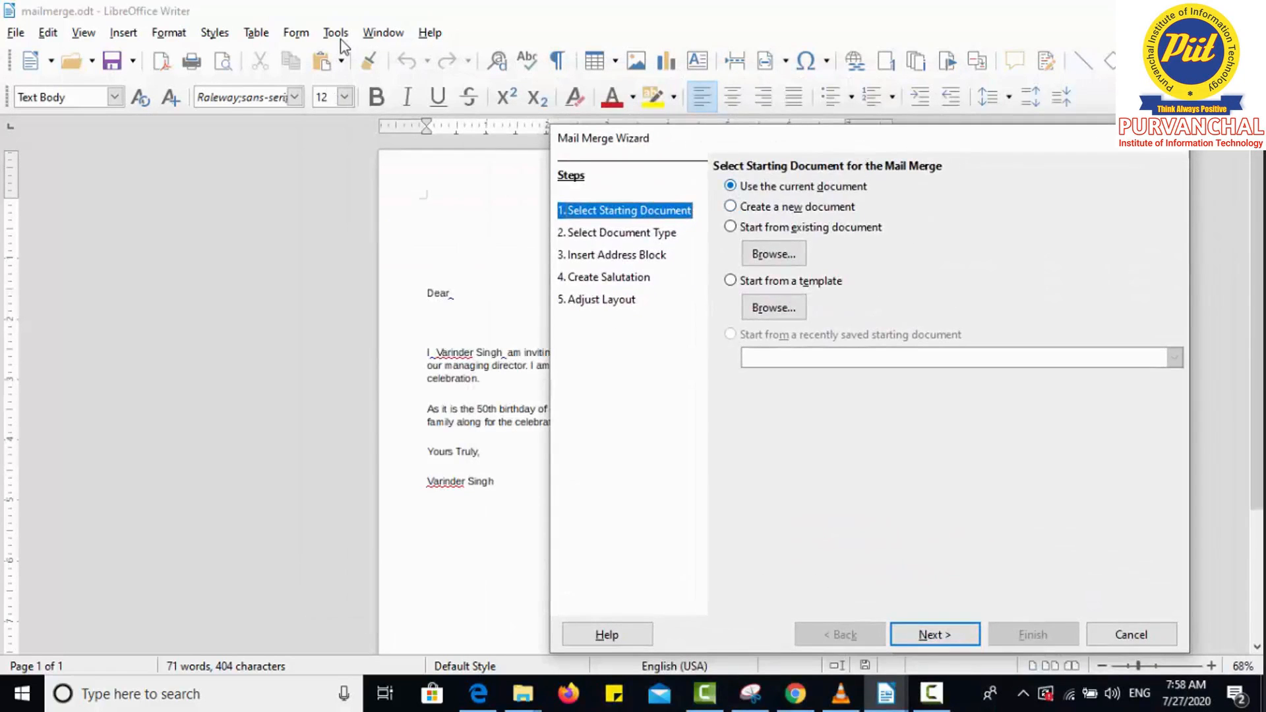
click(731, 206)
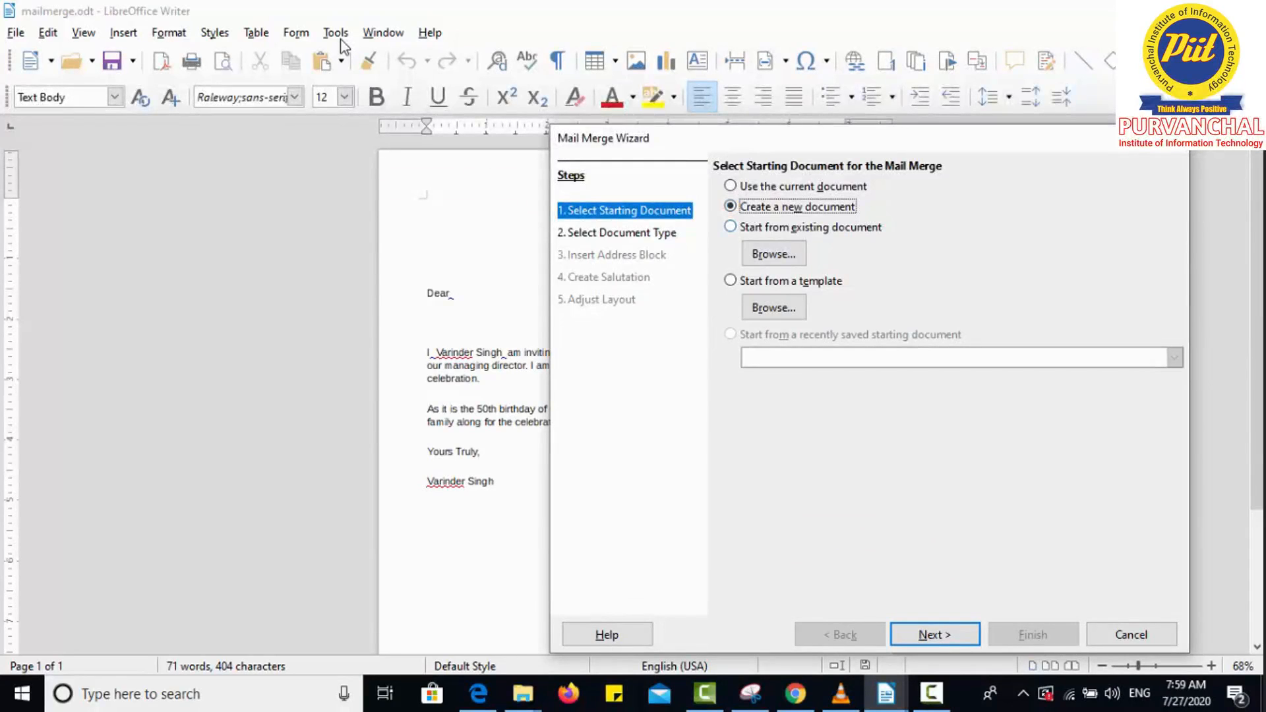
key(Down)
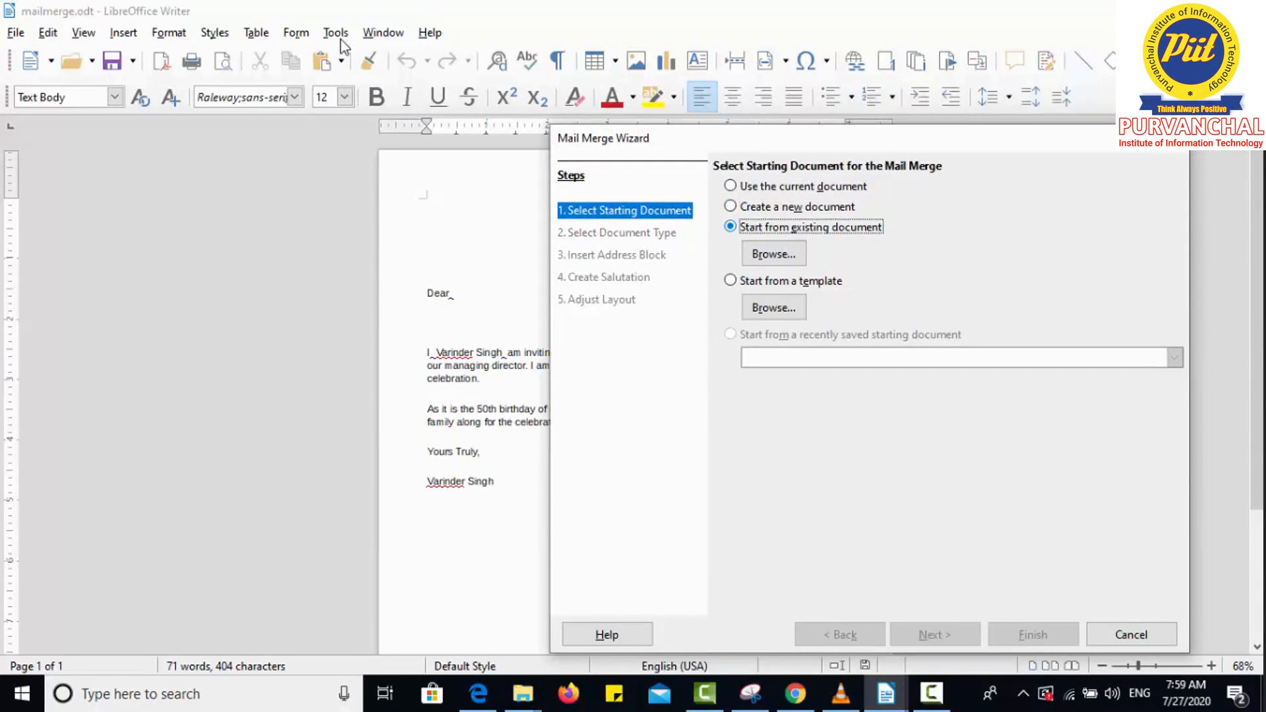
click(731, 186)
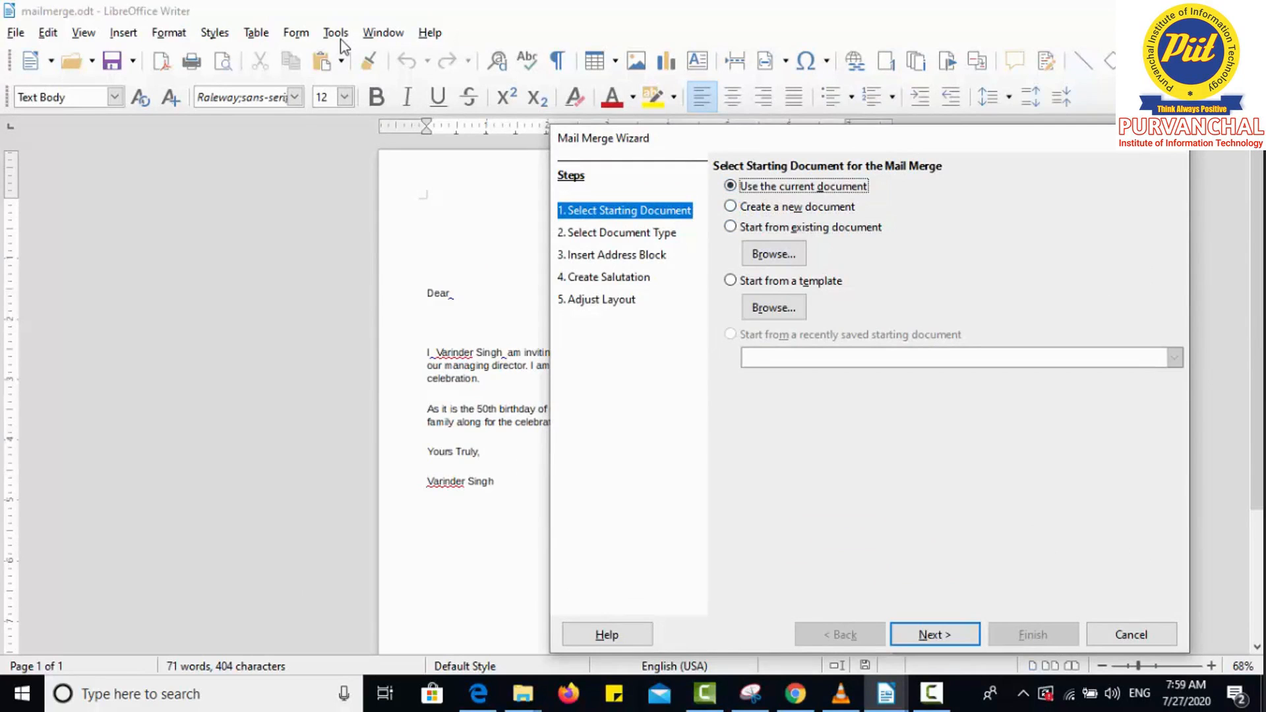
drag(873, 139, 718, 45)
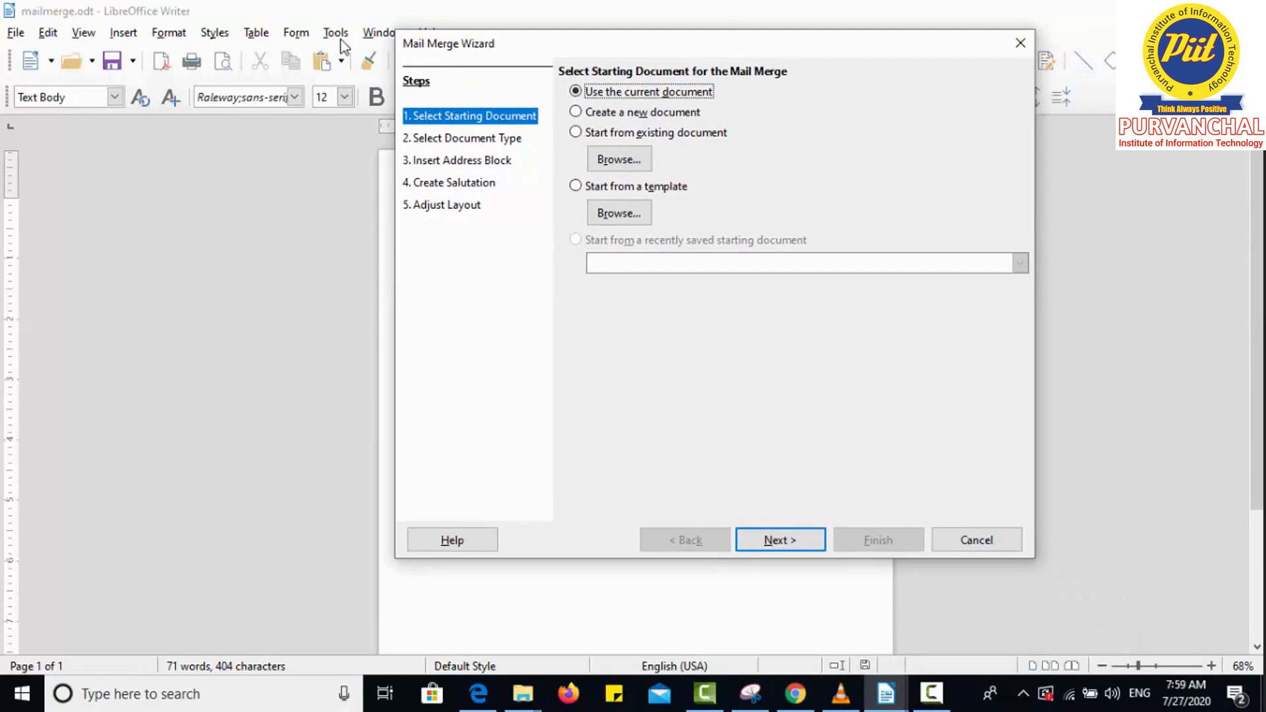
key(Return)
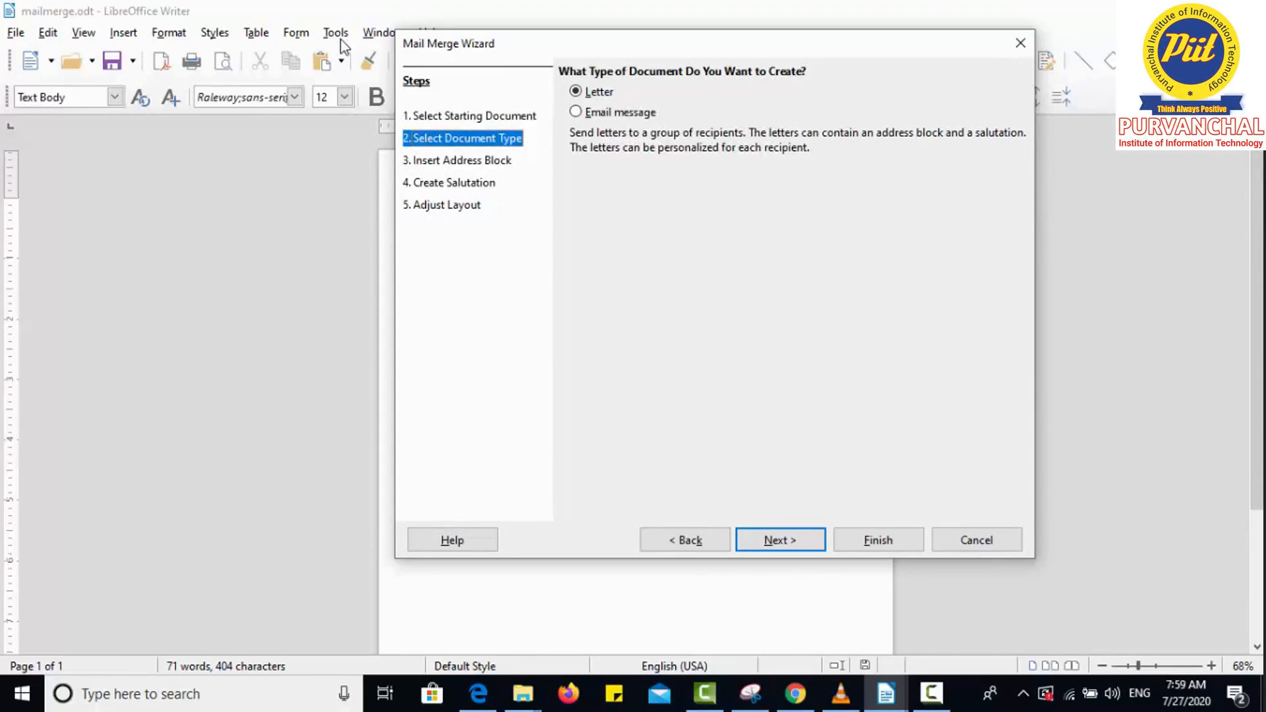
mouse_move(617, 42)
mouse_down()
mouse_move(836, 133)
mouse_move(679, 99)
mouse_up()
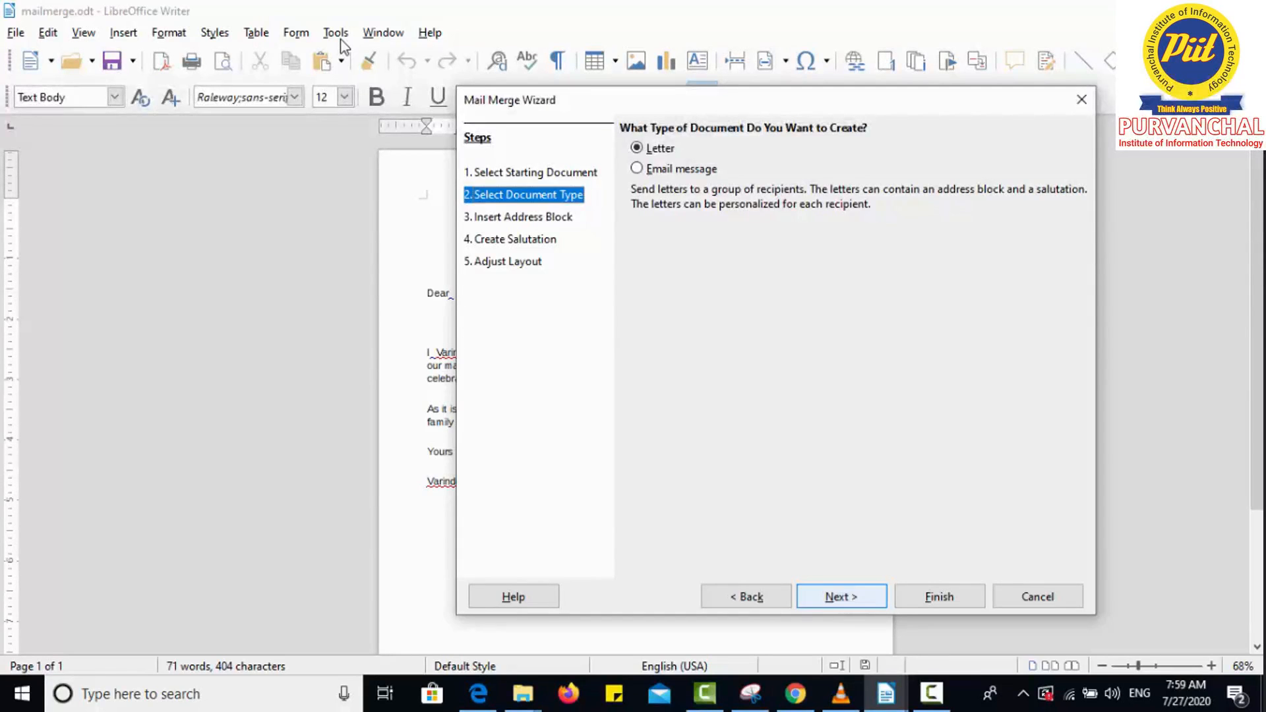
key(Return)
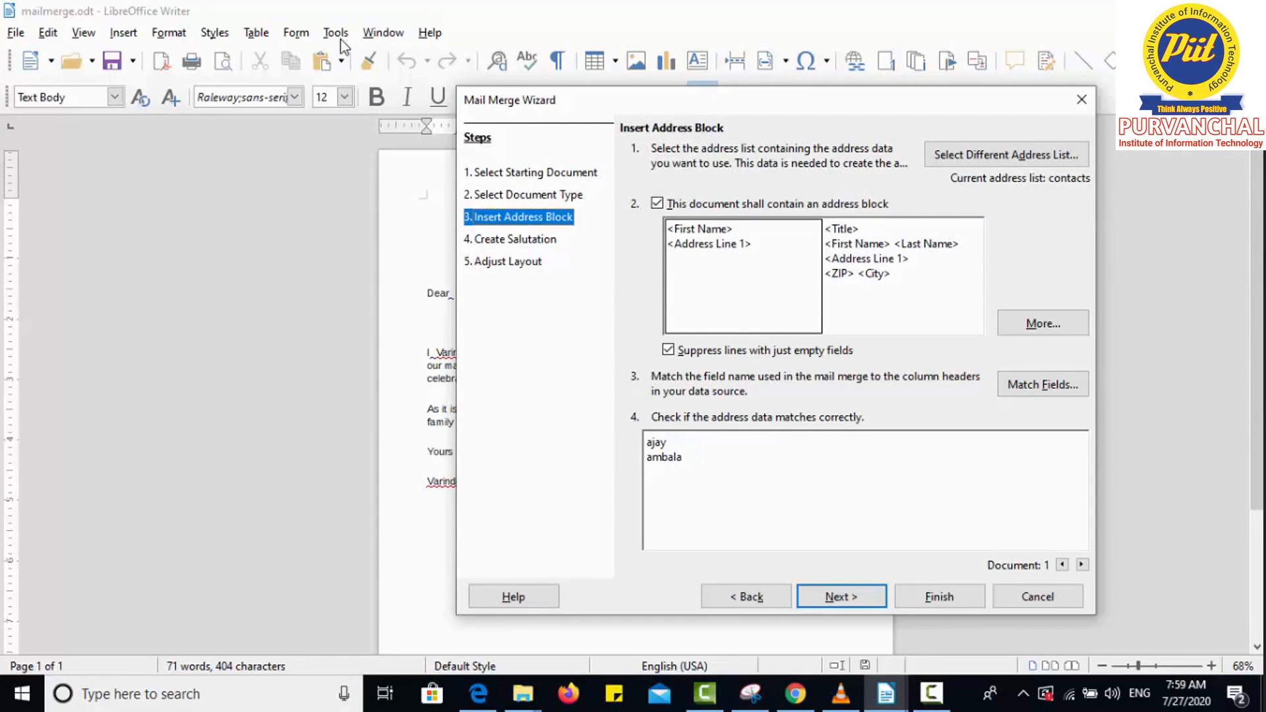
Keep the address block included in the document and start creating a new address list.
click(657, 203)
click(657, 204)
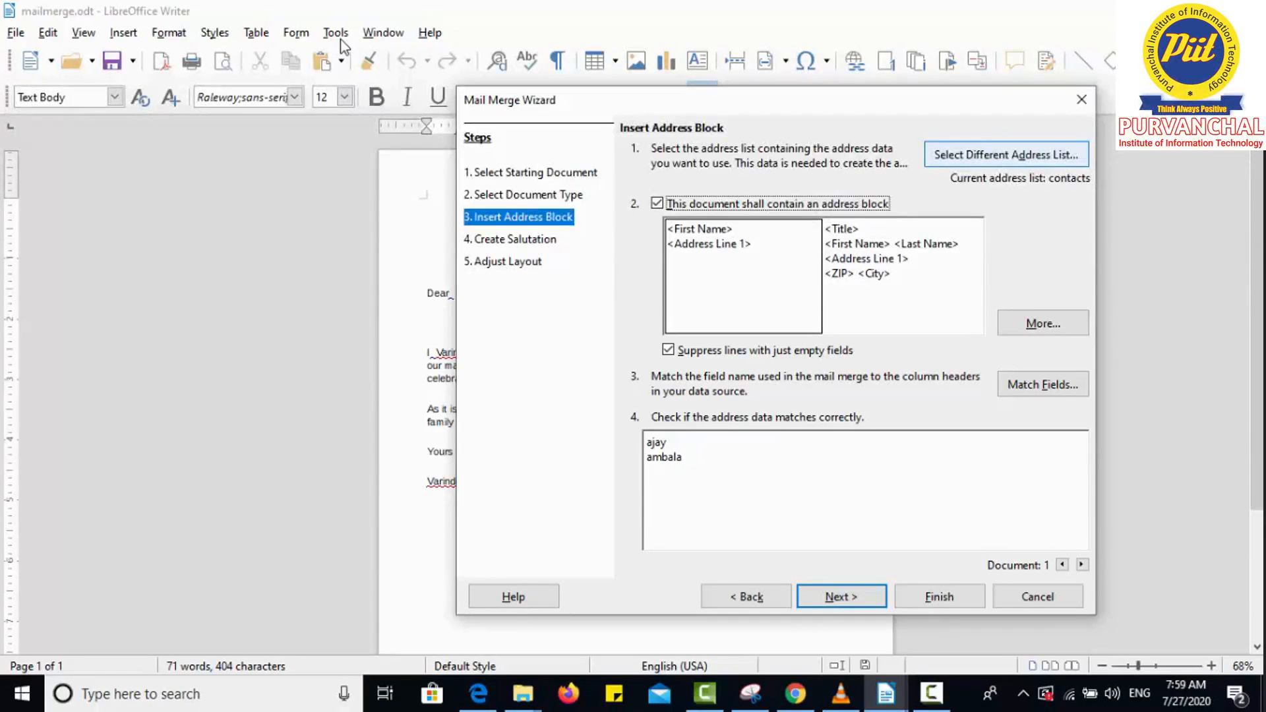
click(1006, 155)
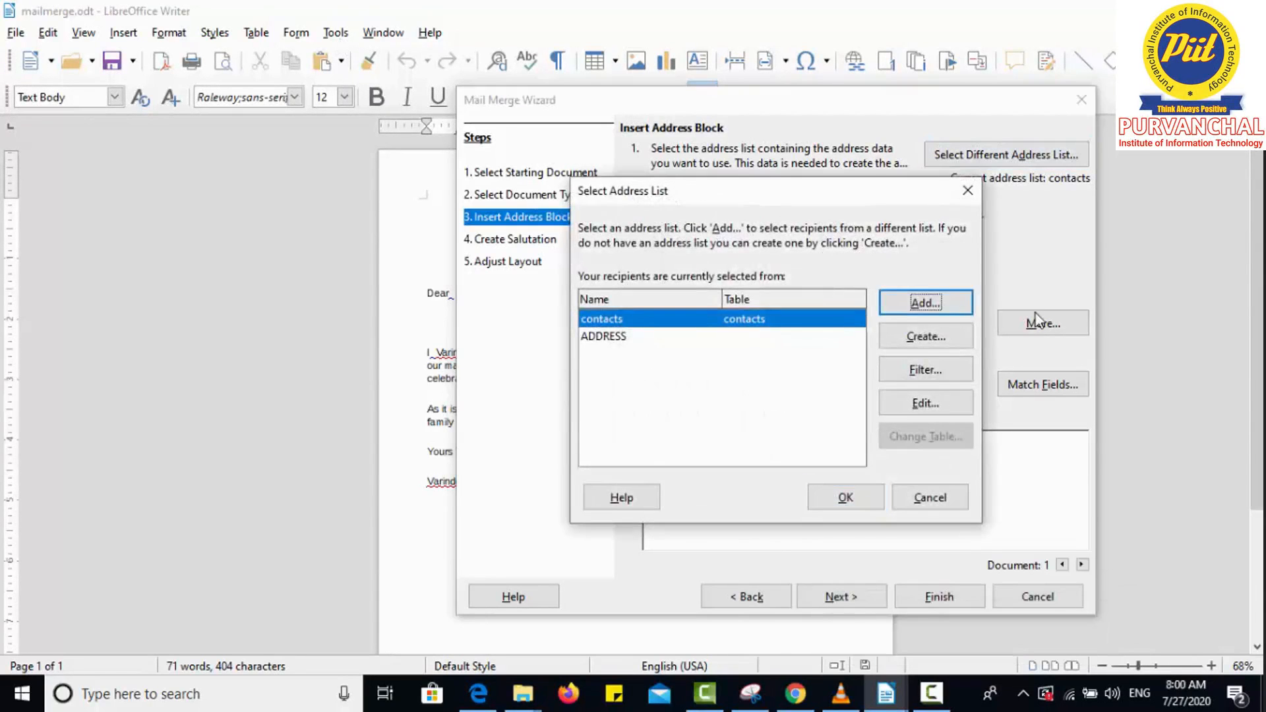
click(926, 341)
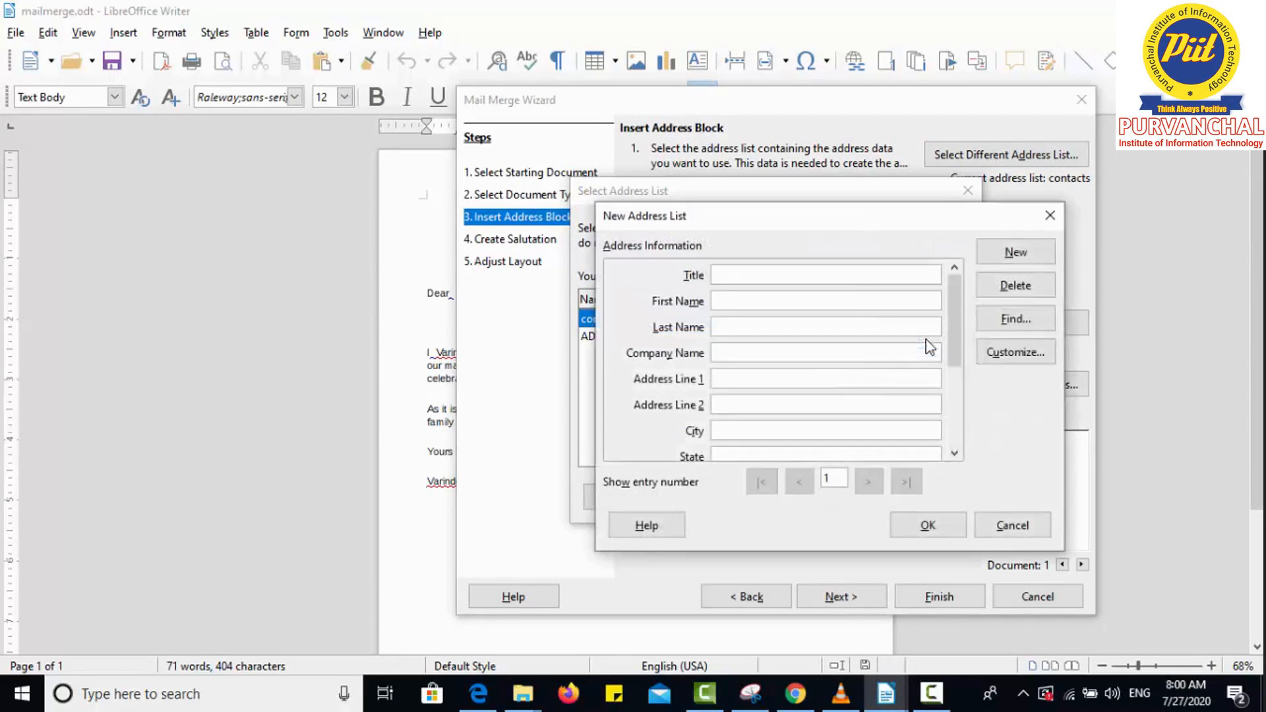
mouse_move(953, 303)
mouse_down()
mouse_move(961, 398)
mouse_move(949, 292)
mouse_up()
click(819, 304)
mouse_move(961, 338)
mouse_down()
mouse_move(957, 390)
mouse_move(959, 312)
mouse_up()
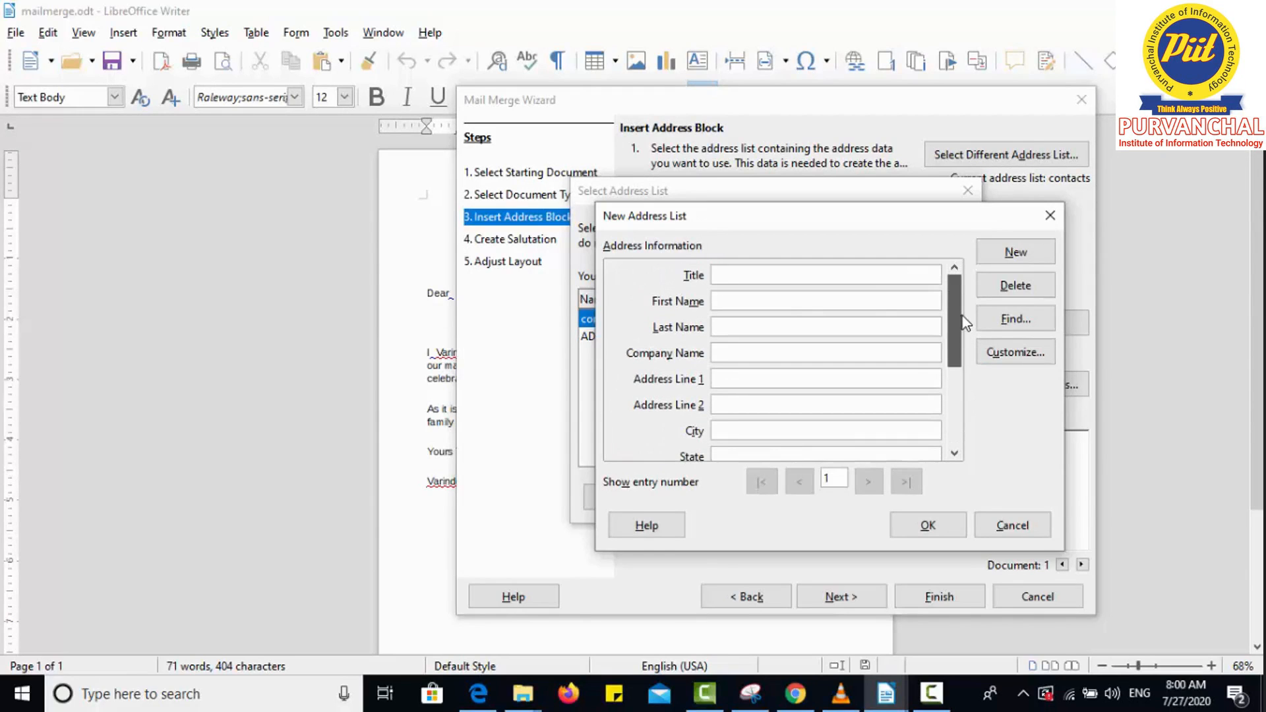
Customize the new address list by deleting its Title, Last Name and Company Name elements.
click(1032, 360)
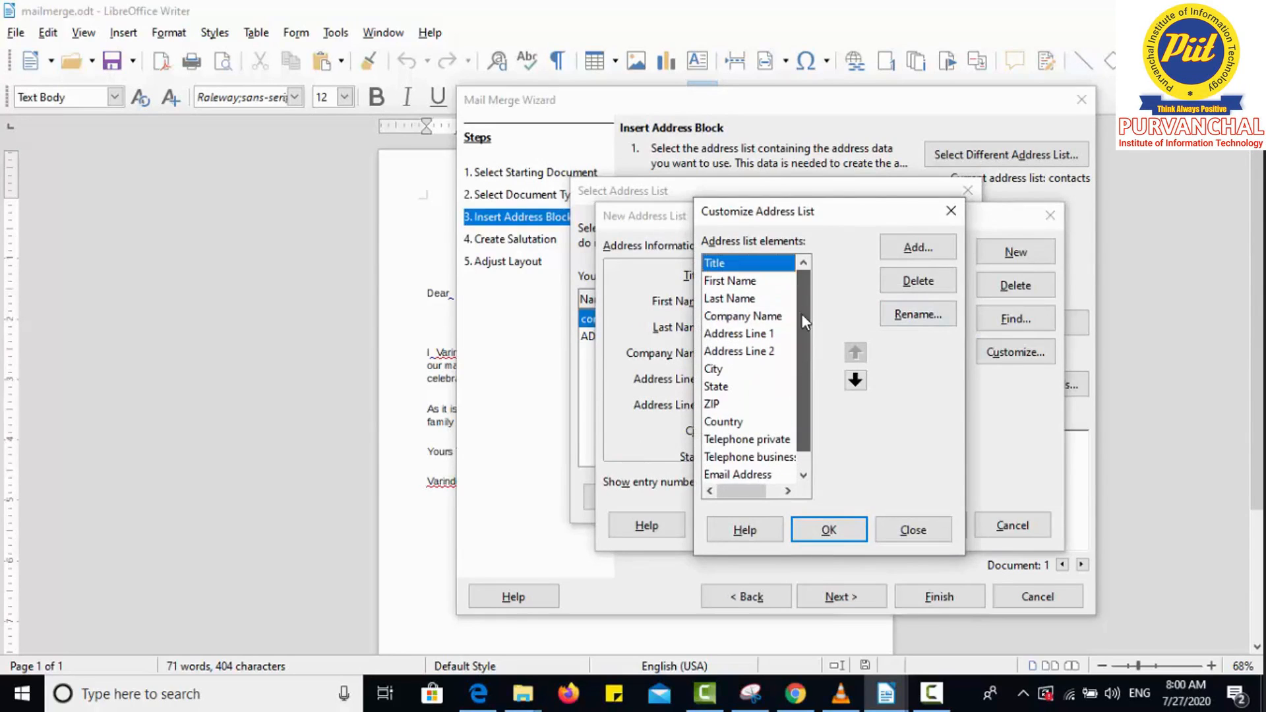
click(917, 280)
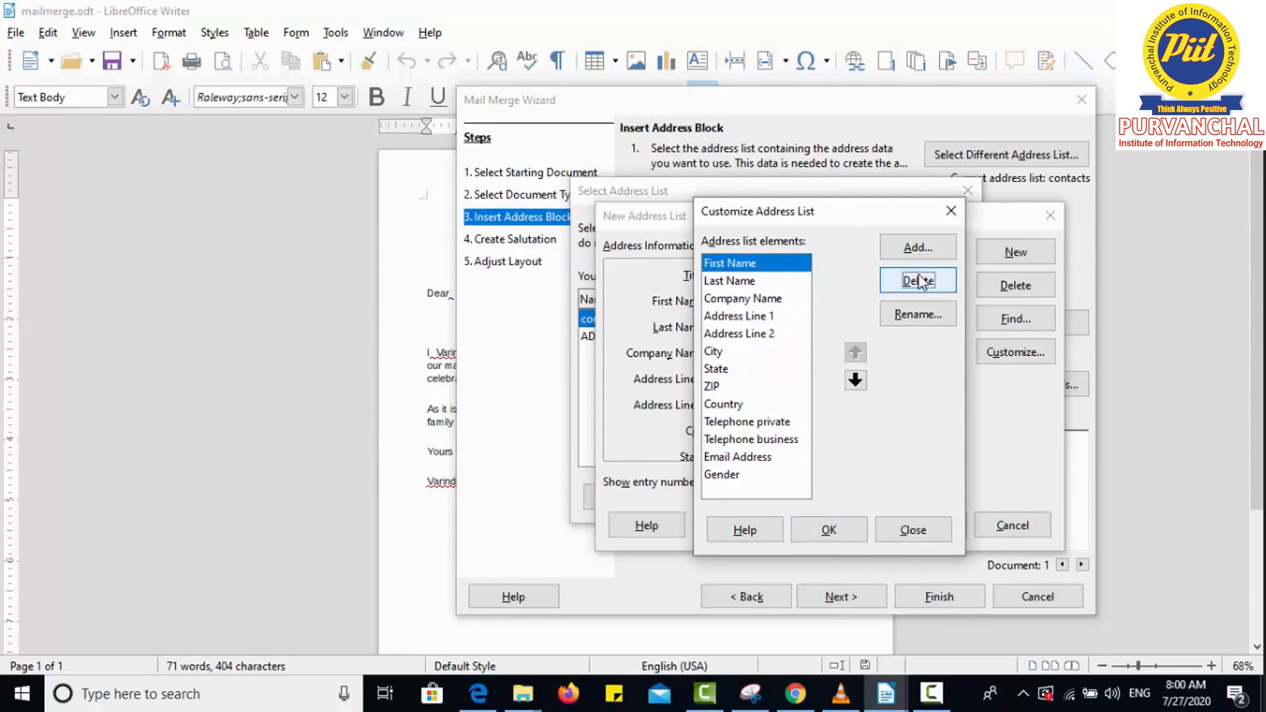
click(746, 296)
click(744, 288)
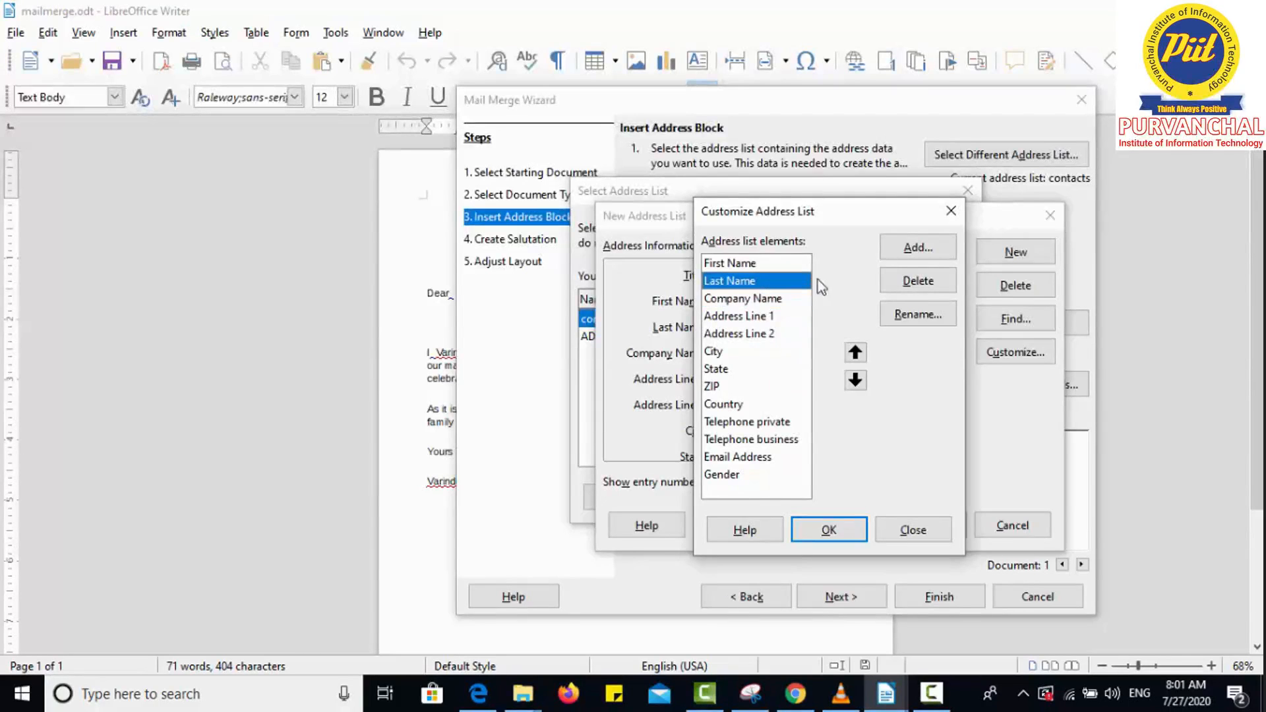
click(936, 288)
click(936, 285)
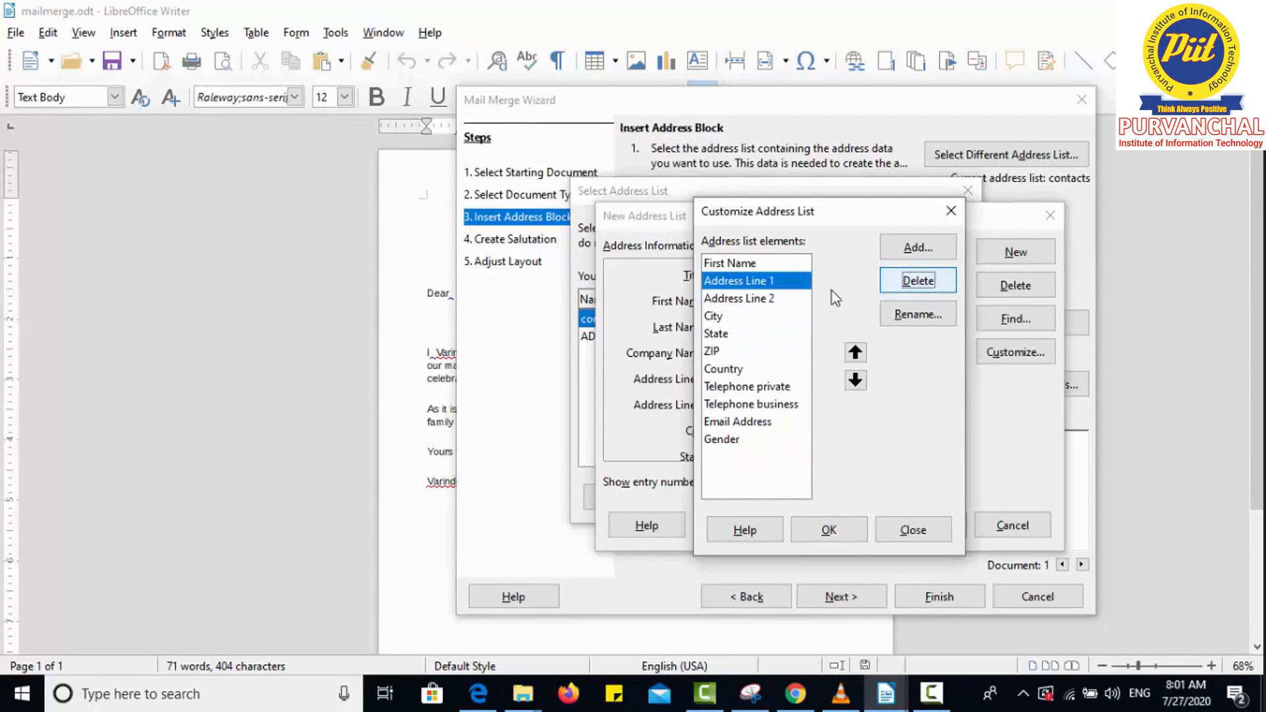
Delete every address list element from Address Line 1 through Gender, keeping only First Name.
click(759, 298)
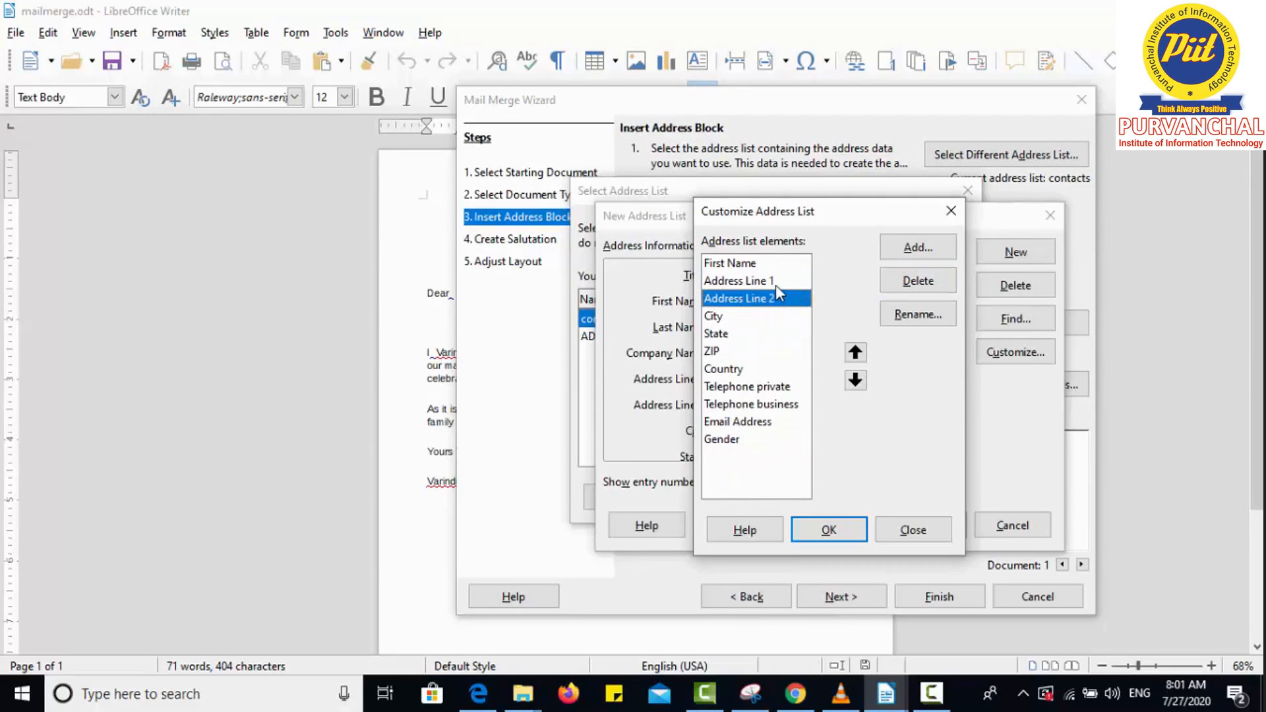
click(769, 284)
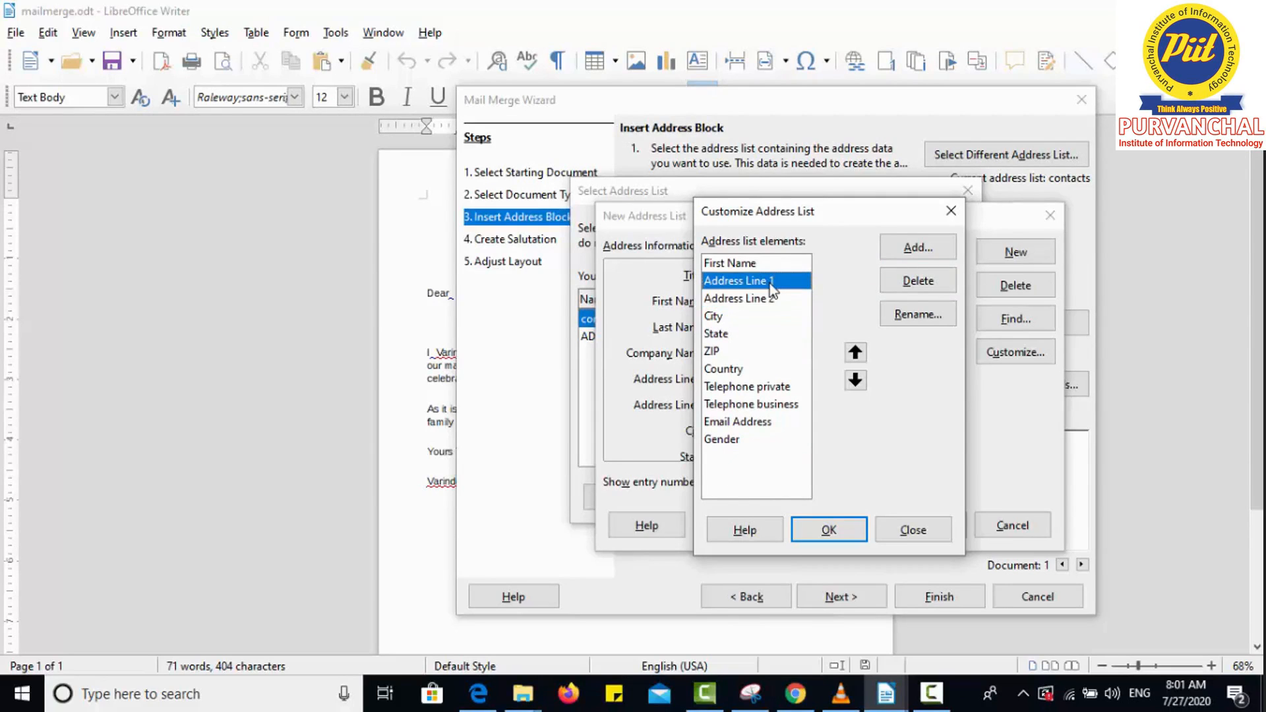
click(913, 285)
click(913, 284)
click(913, 285)
click(913, 284)
click(913, 285)
click(913, 285)
click(913, 285)
click(913, 285)
click(913, 285)
click(913, 284)
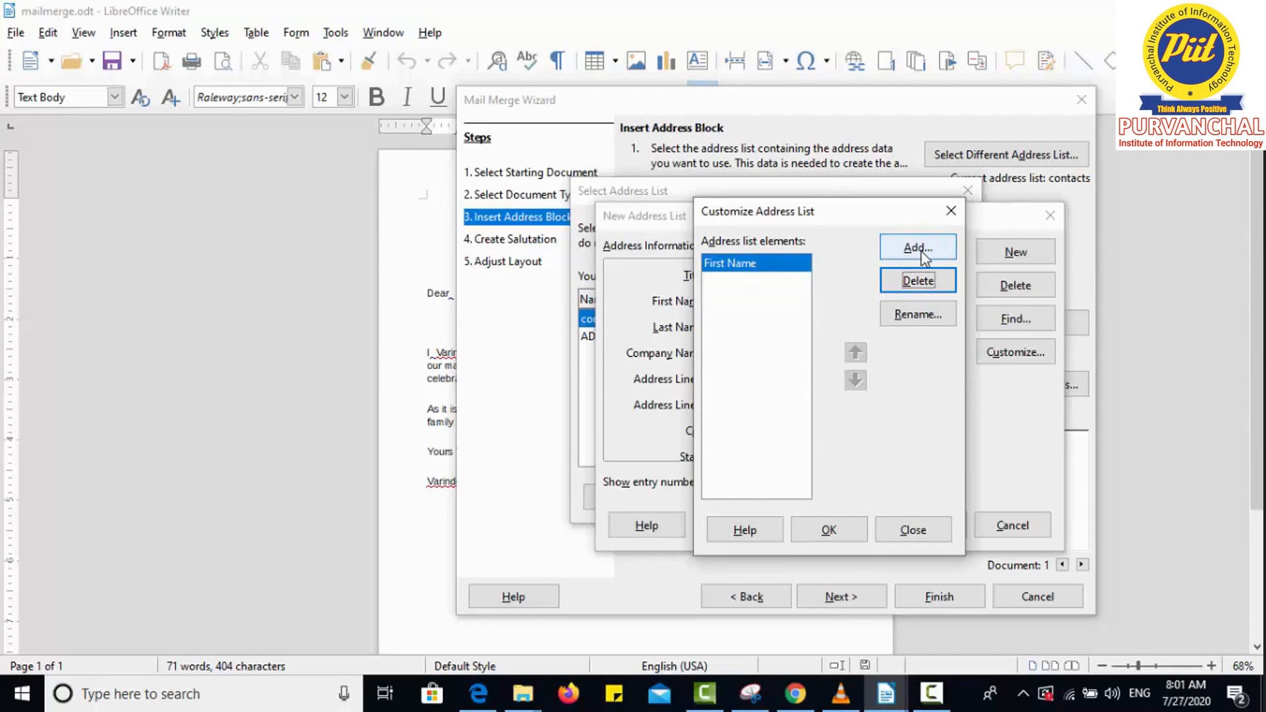
Add an element named ADDRESS to the address list and apply the customized fields.
click(922, 252)
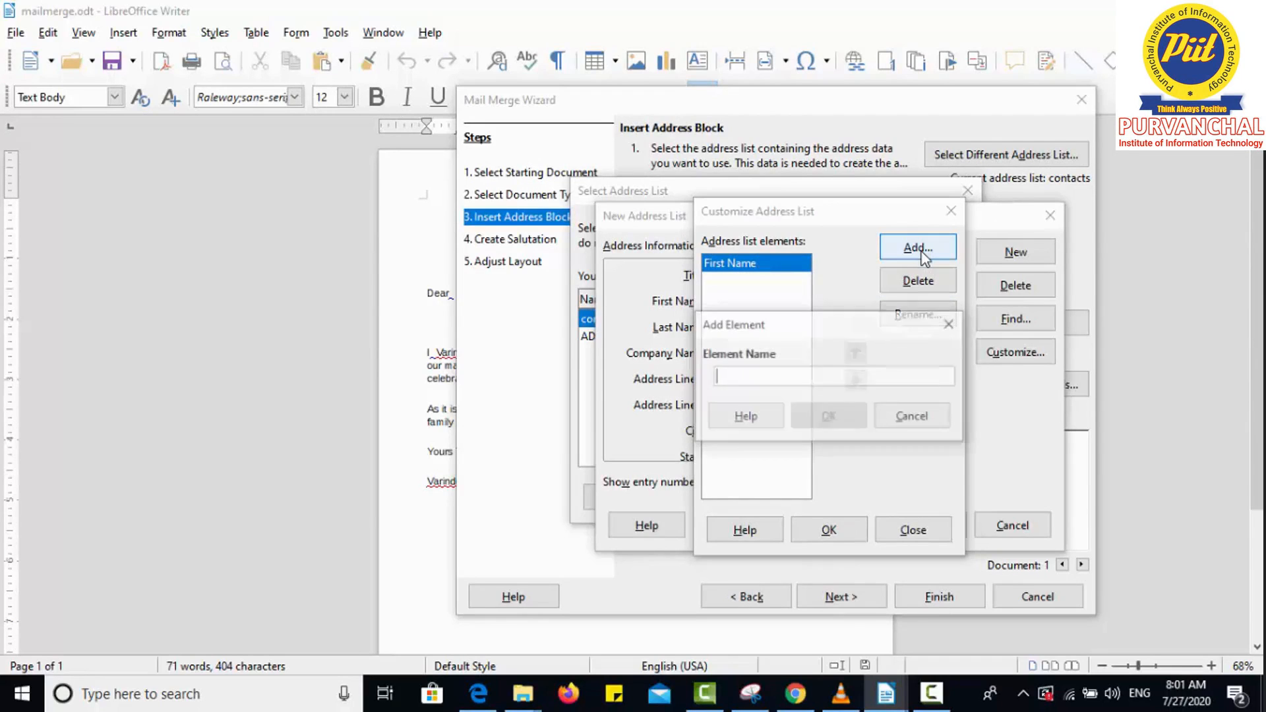
text(ADDRESS)
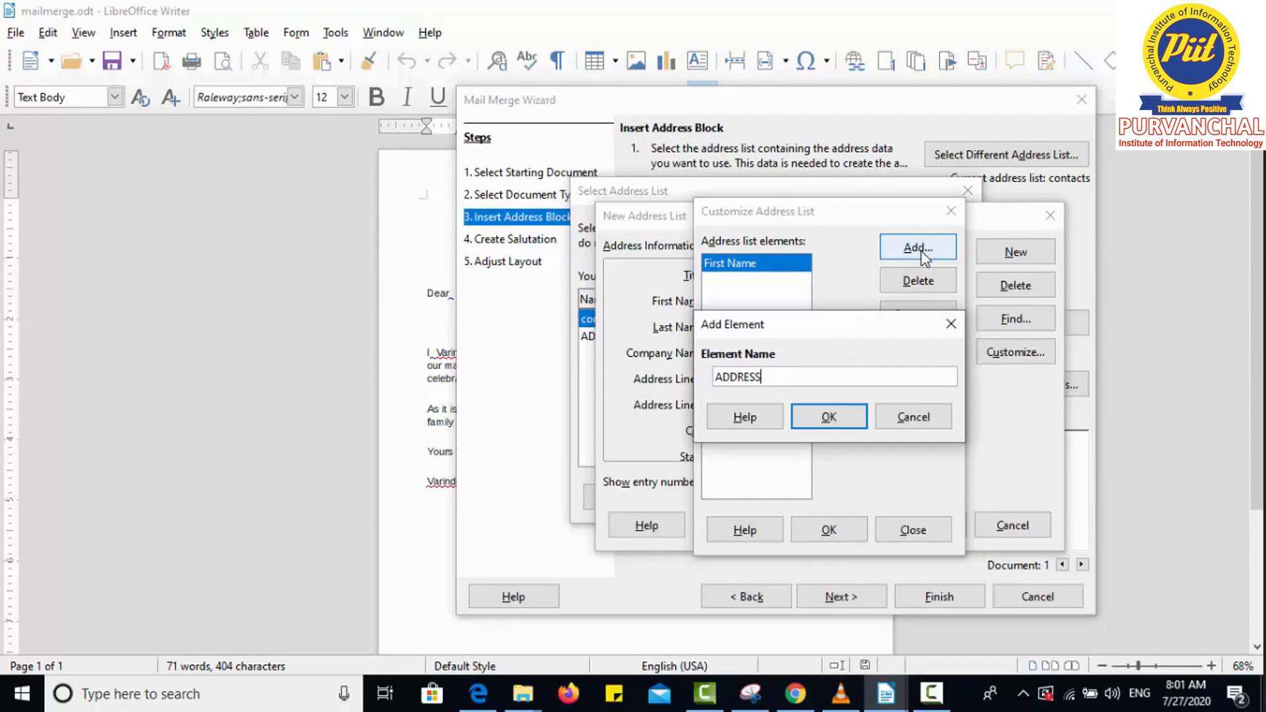
click(828, 417)
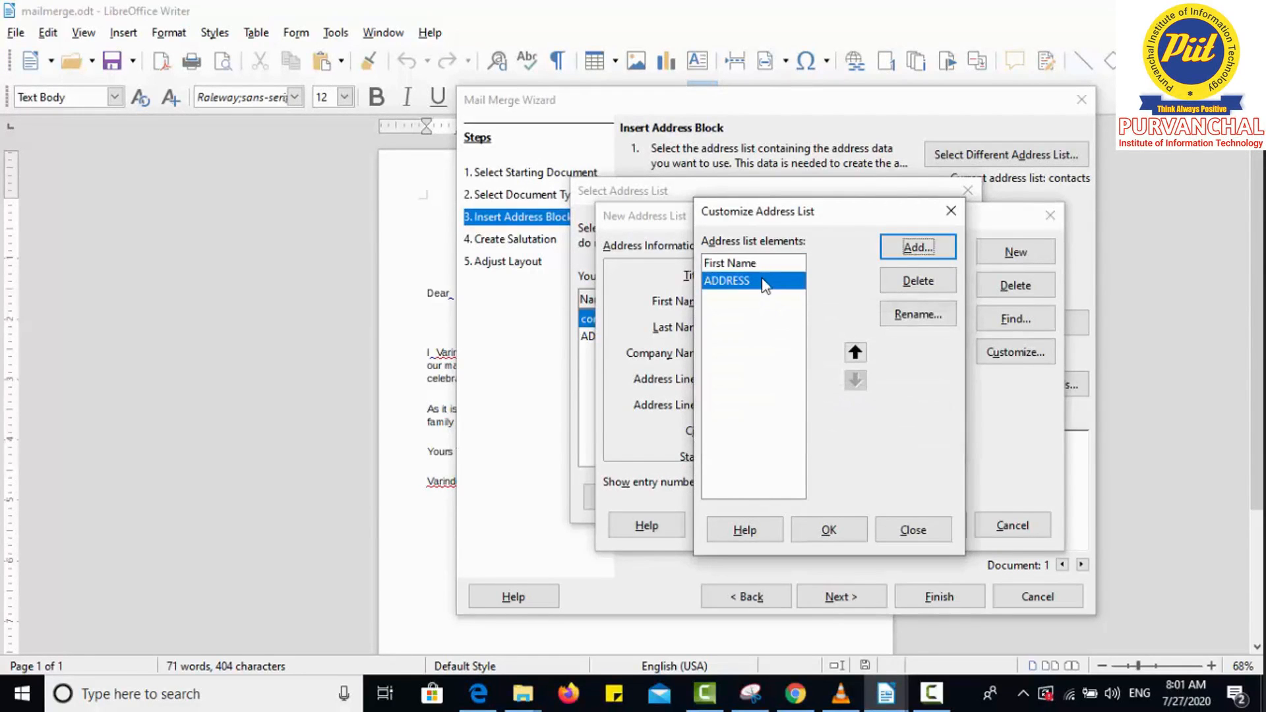
click(829, 529)
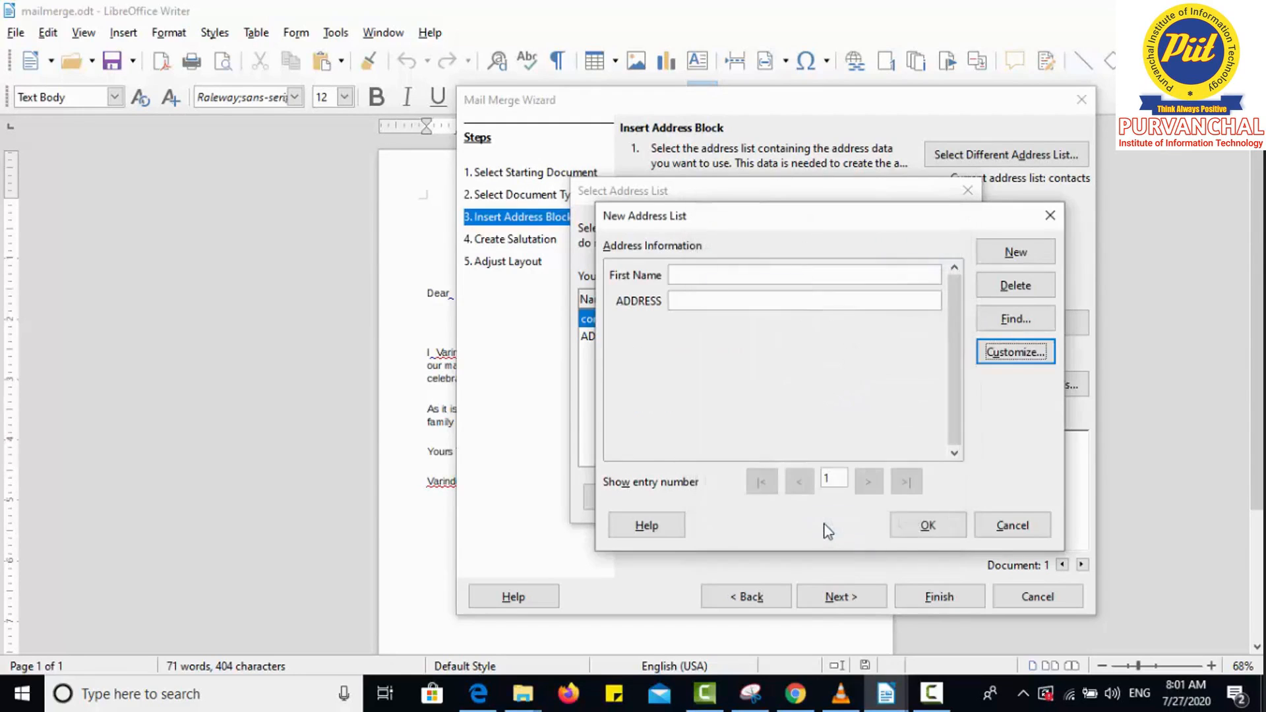
Fill in the first recipient's first name and address in entry 1.
click(703, 277)
text(AJAY)
key(Tab)
text(AMBALA)
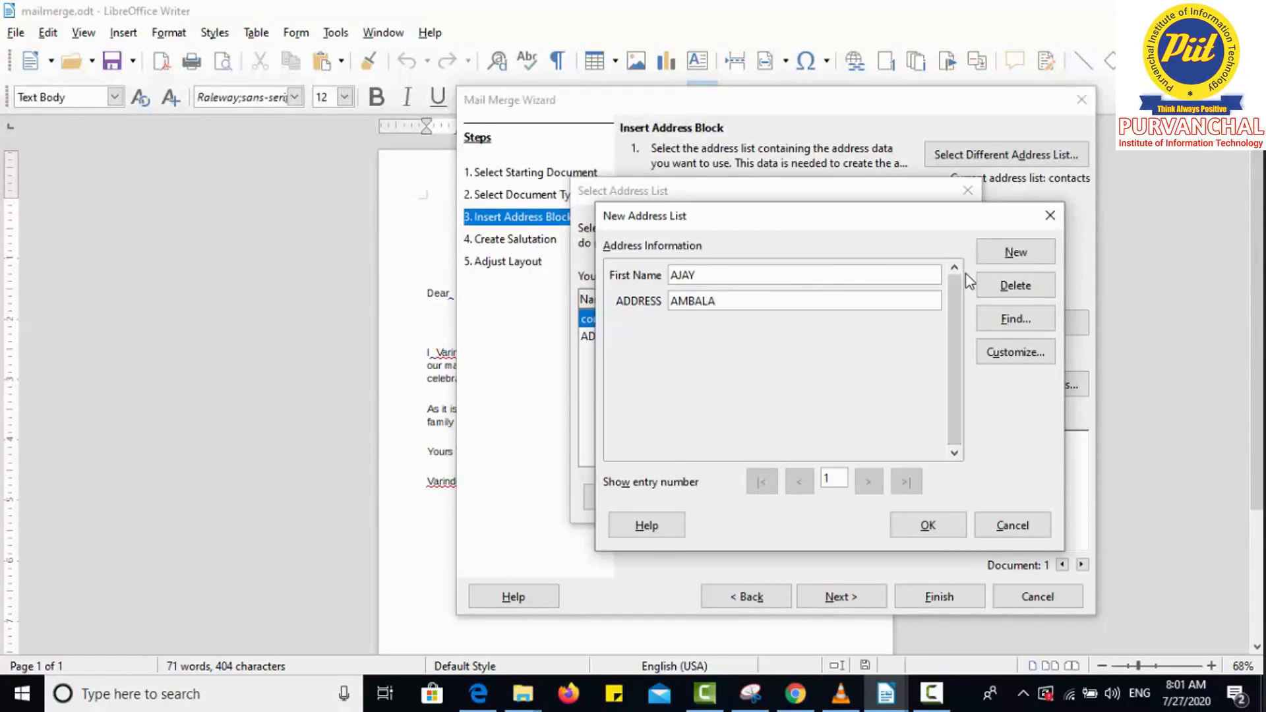
Add a second entry with the next recipient's first name and address.
click(1007, 260)
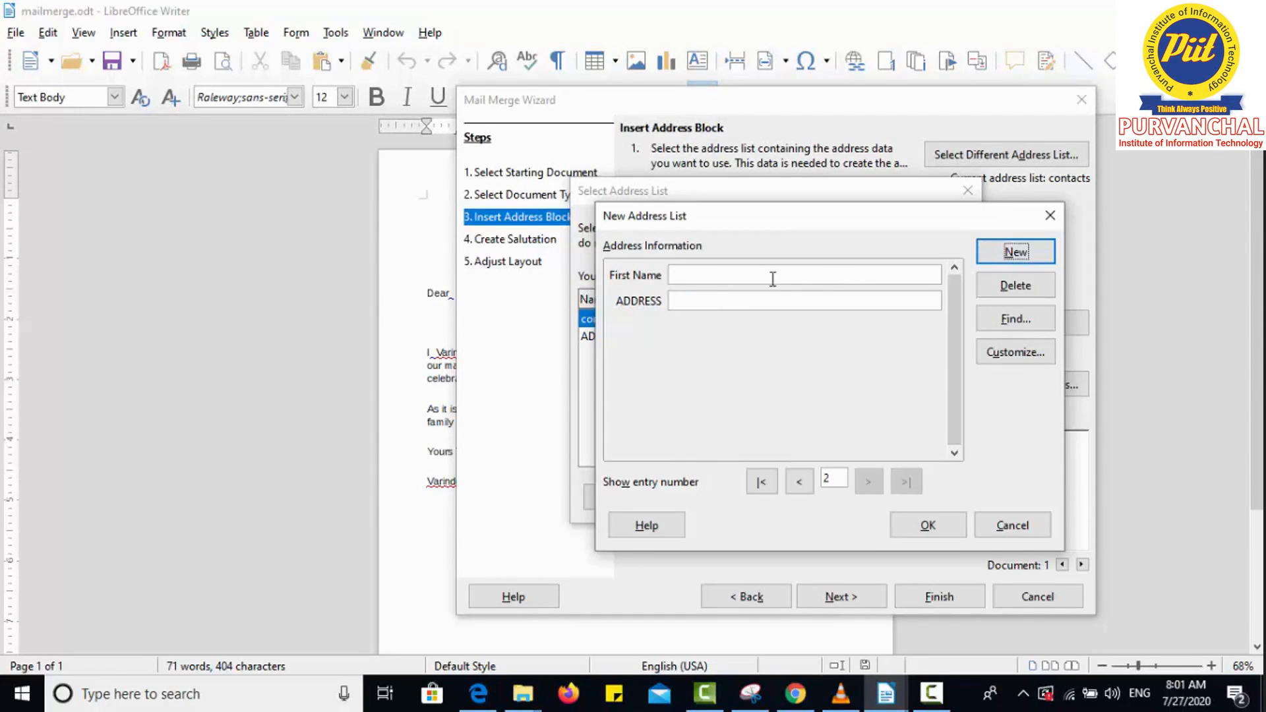
click(732, 281)
text(VIJAY)
click(712, 299)
text(PANIPAT)
Add a third entry with another recipient's first name and address.
click(1035, 260)
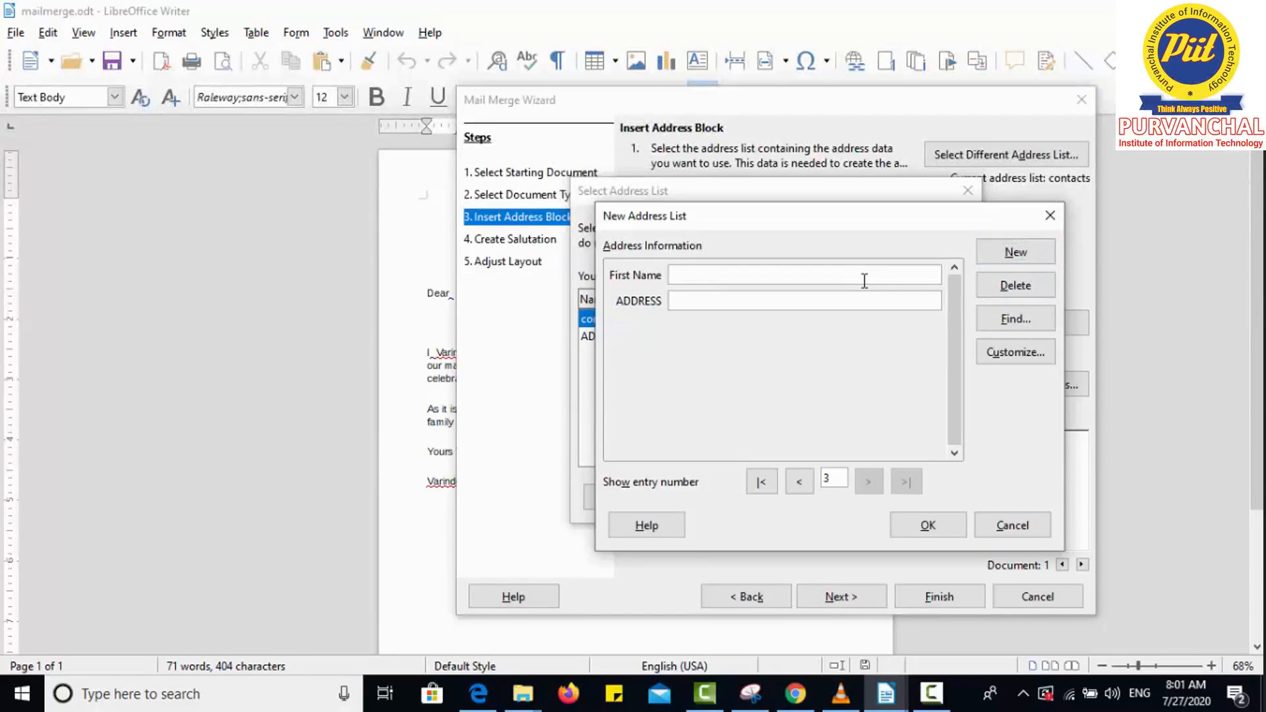
text(HARSHIT)
click(835, 298)
text(K)
key(BackSpace)
text(DELHI)
click(992, 262)
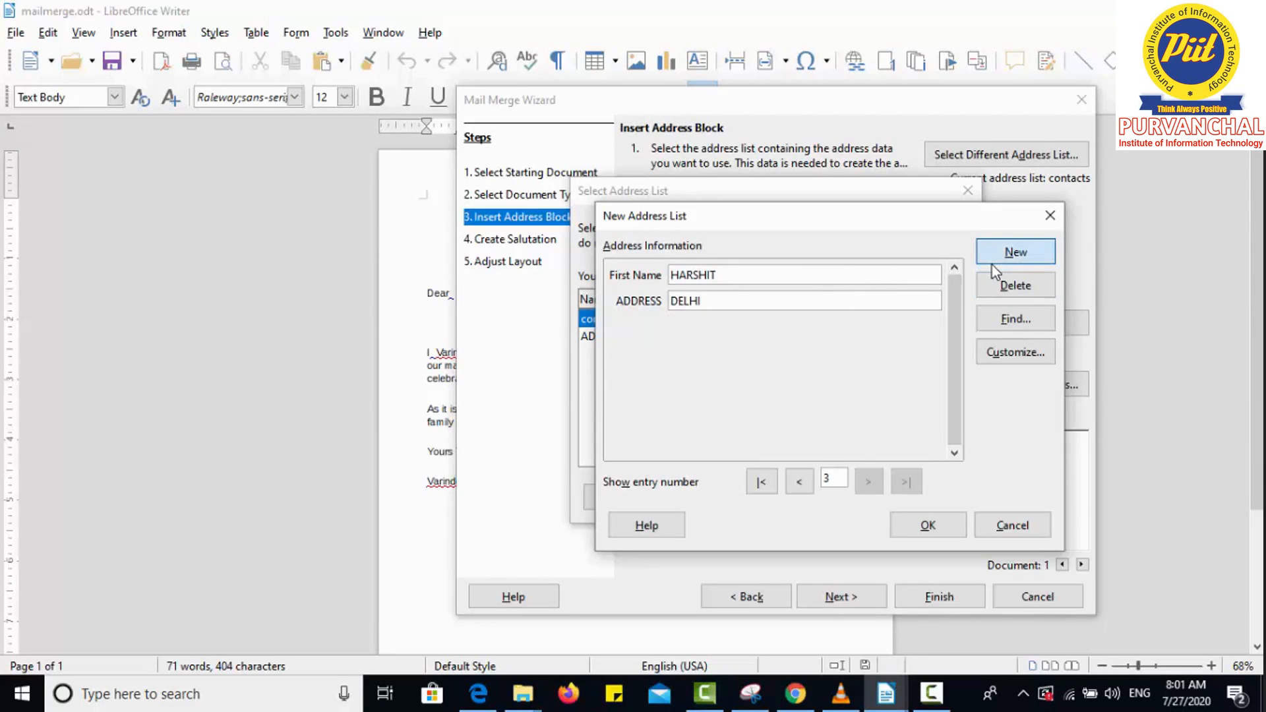
Save the new address list in Documents as INVITATIONLIST and select it as the recipient list.
click(927, 526)
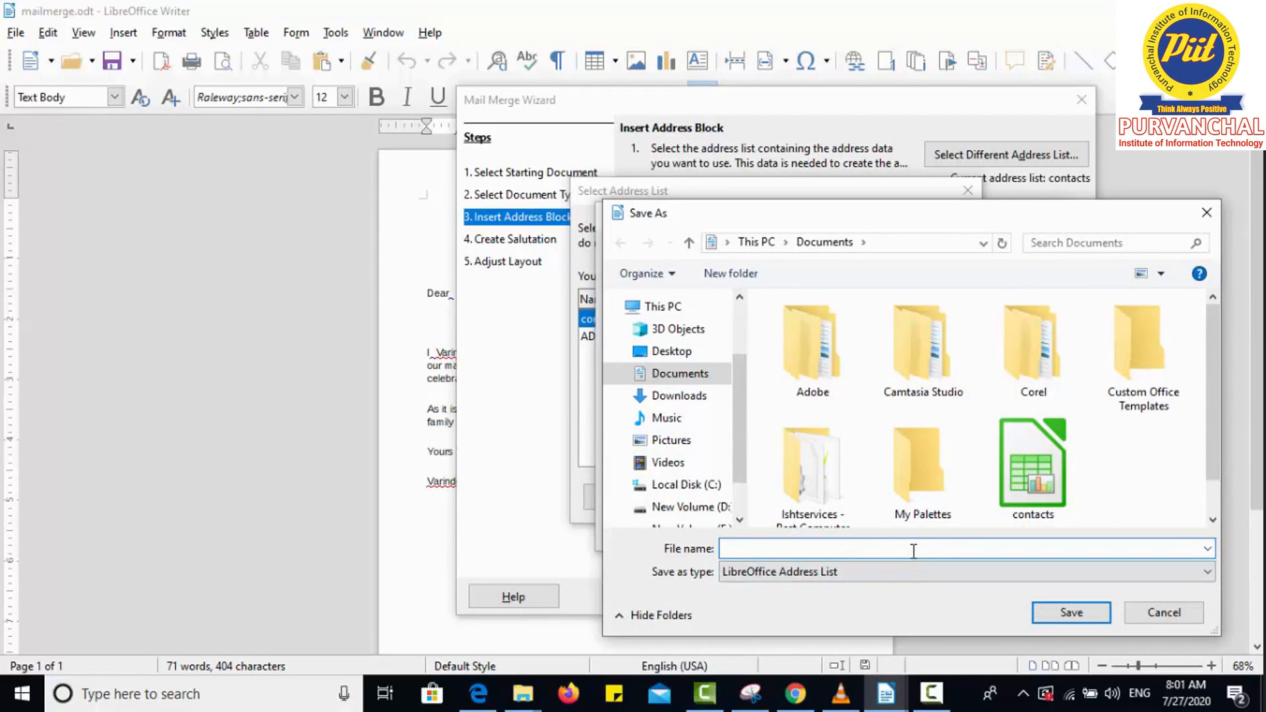
key(Tab)
click(804, 547)
text(INVITATIONLIST)
key(Return)
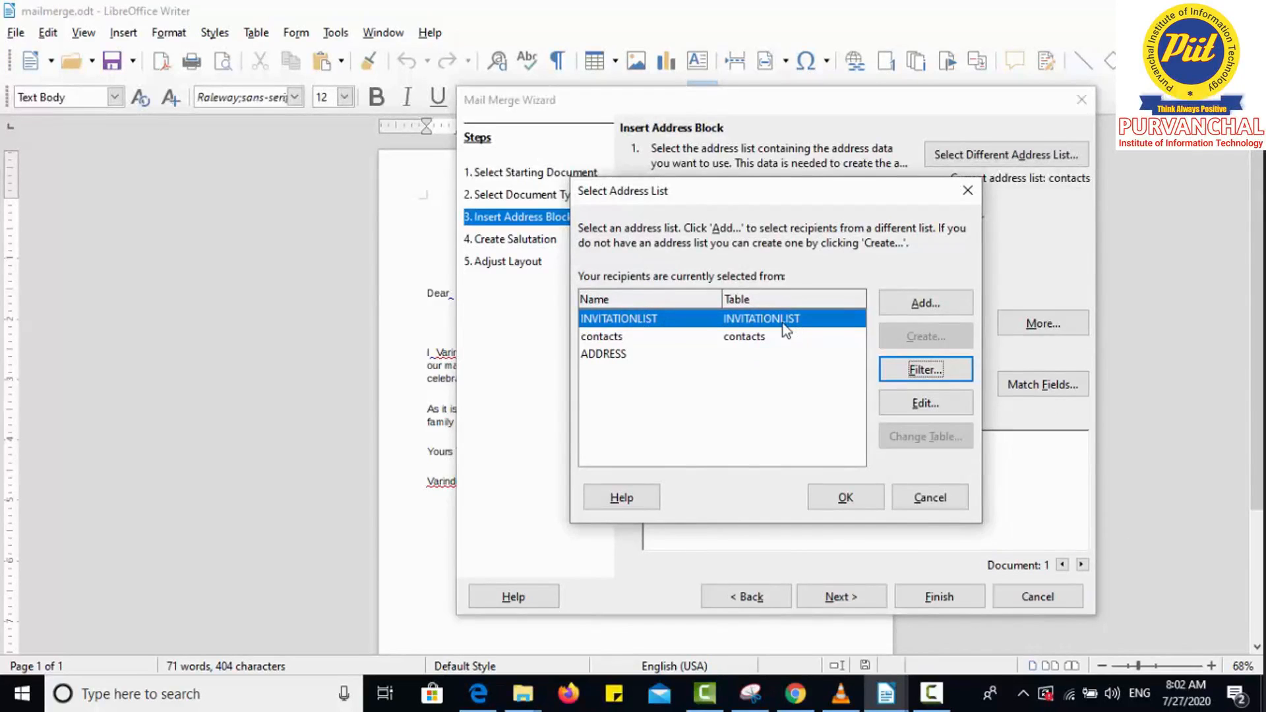
click(668, 337)
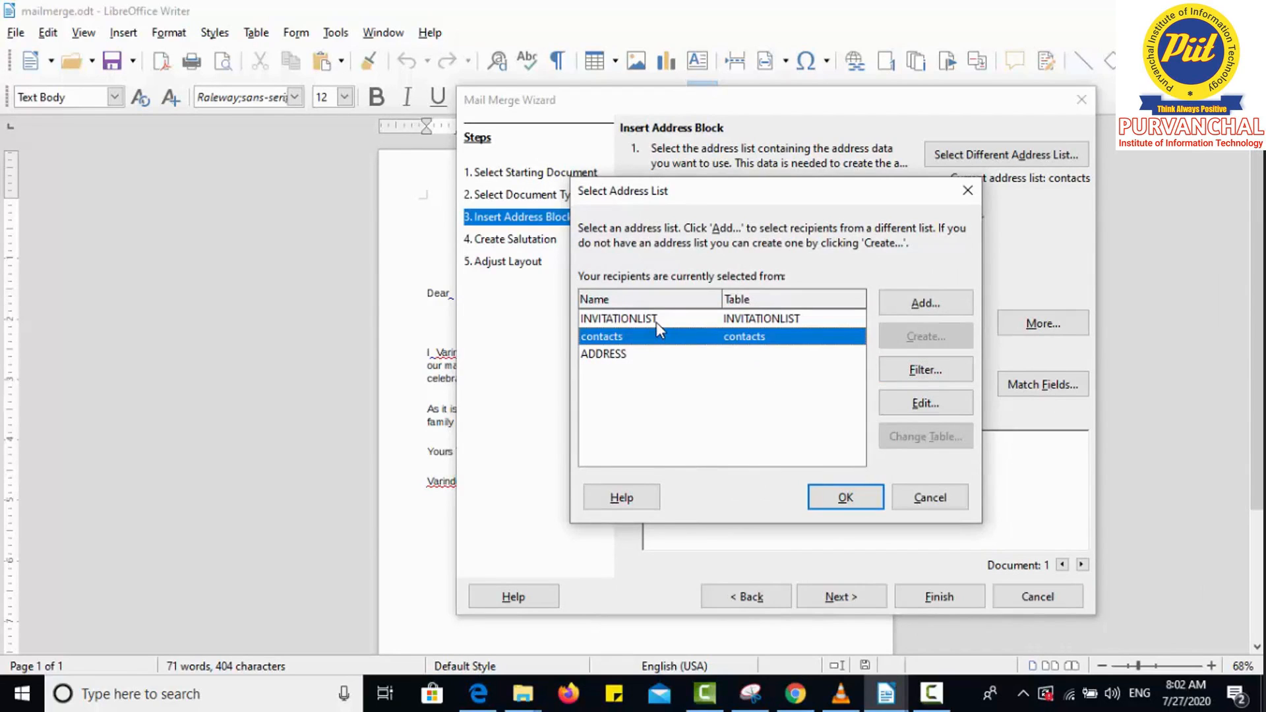
click(656, 320)
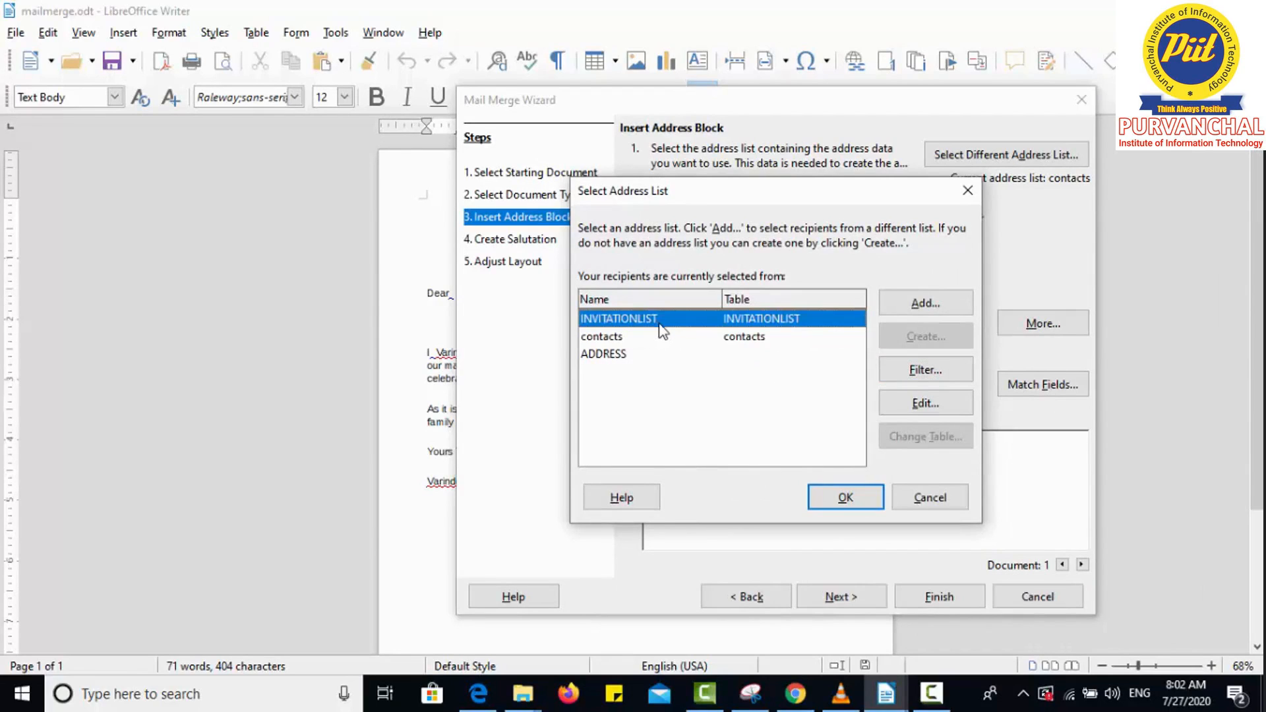
Confirm INVITATIONLIST as the address list and match the Address Line 1 element to the ADDRESS field.
click(844, 503)
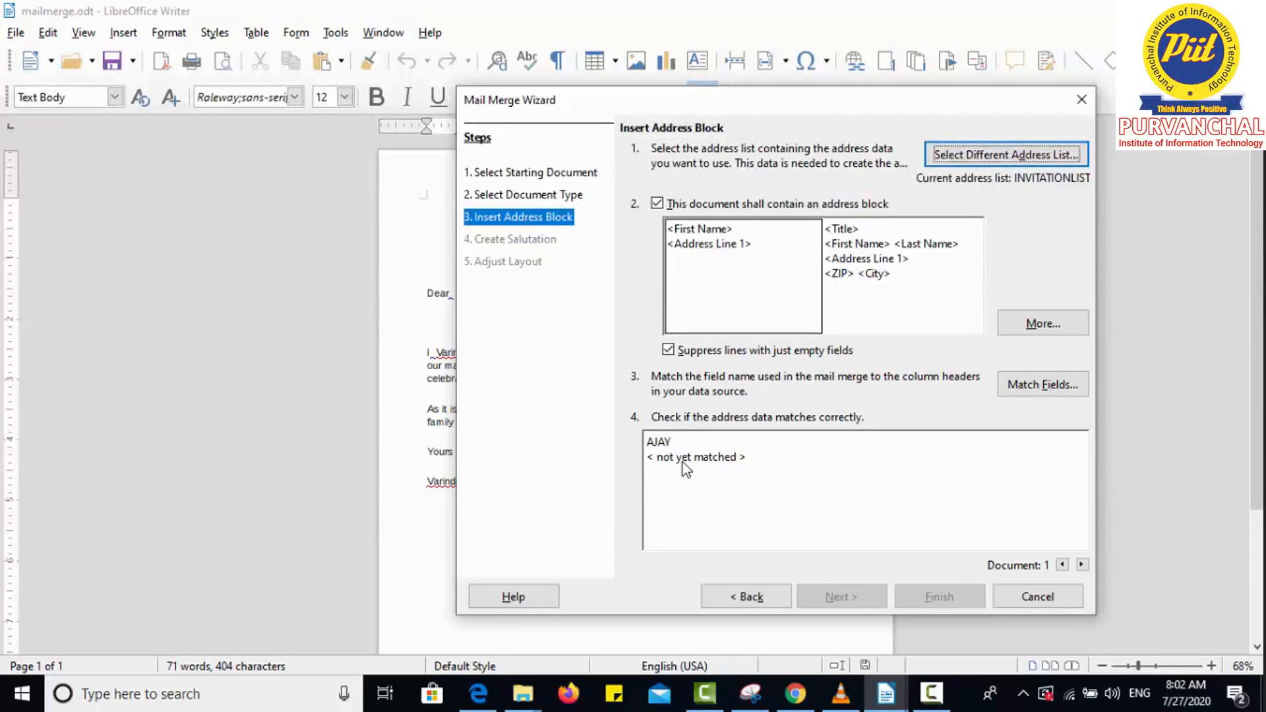
click(1013, 394)
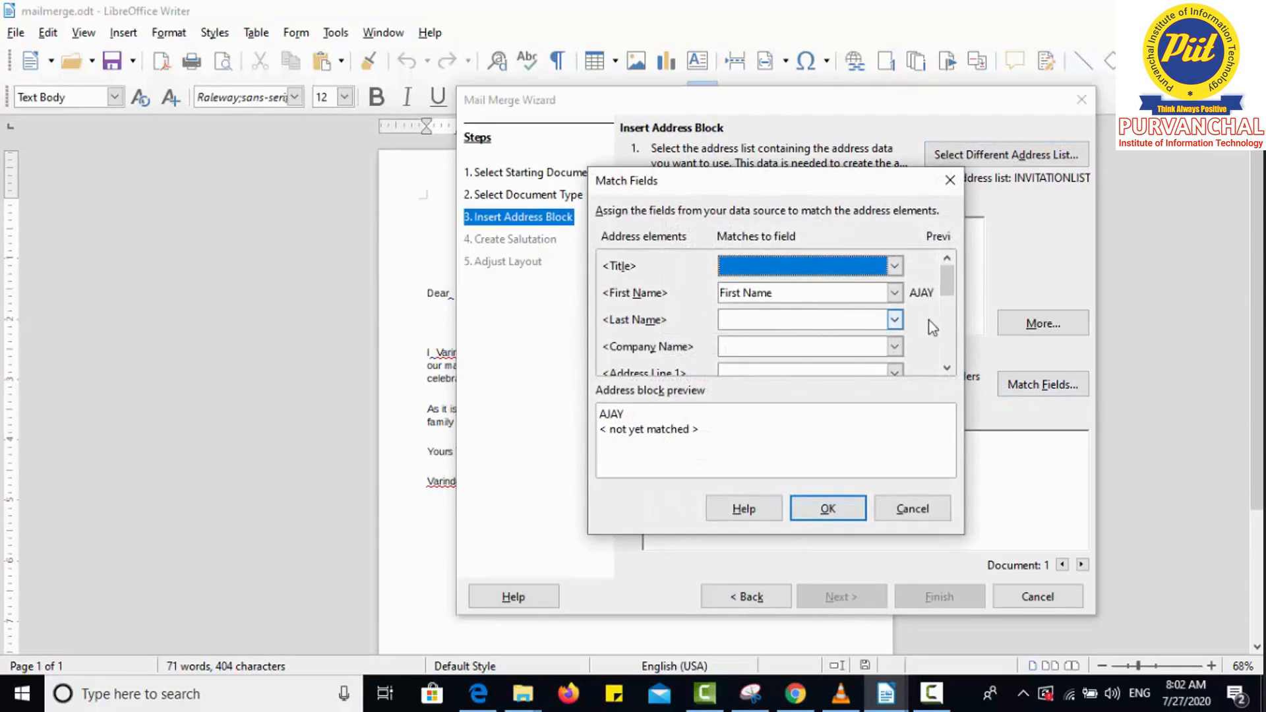
drag(948, 285, 955, 308)
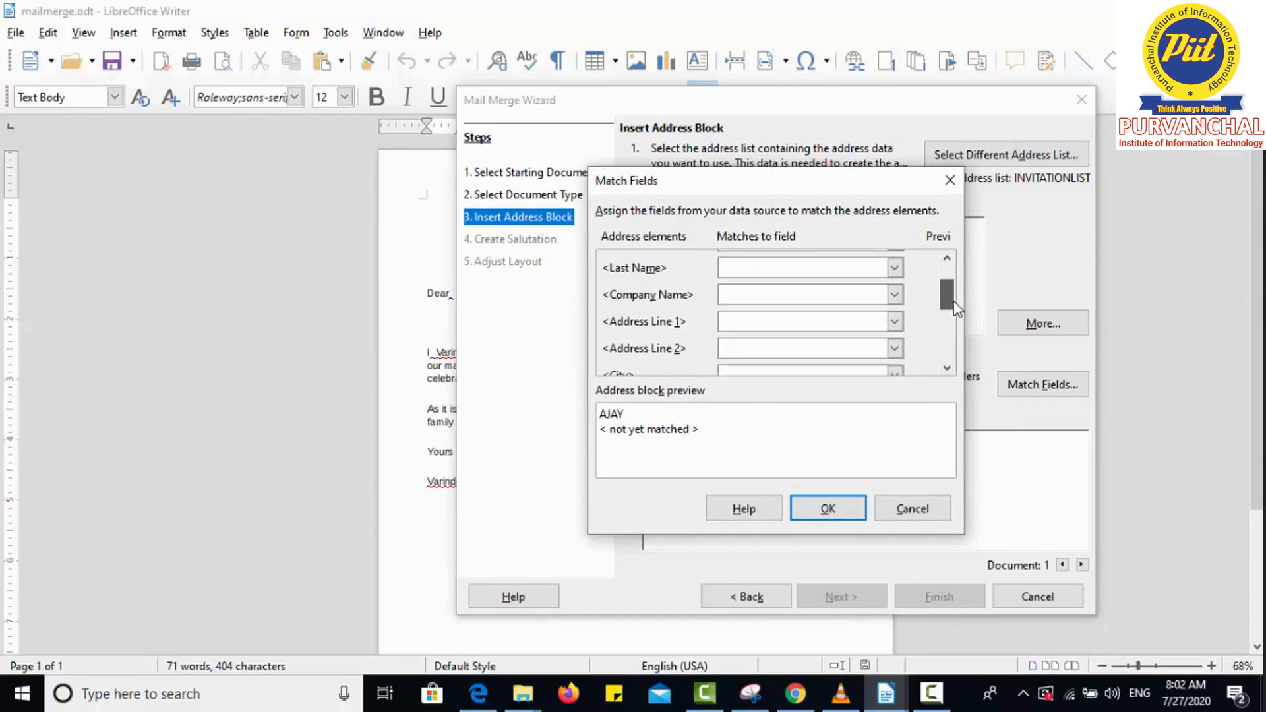
click(894, 281)
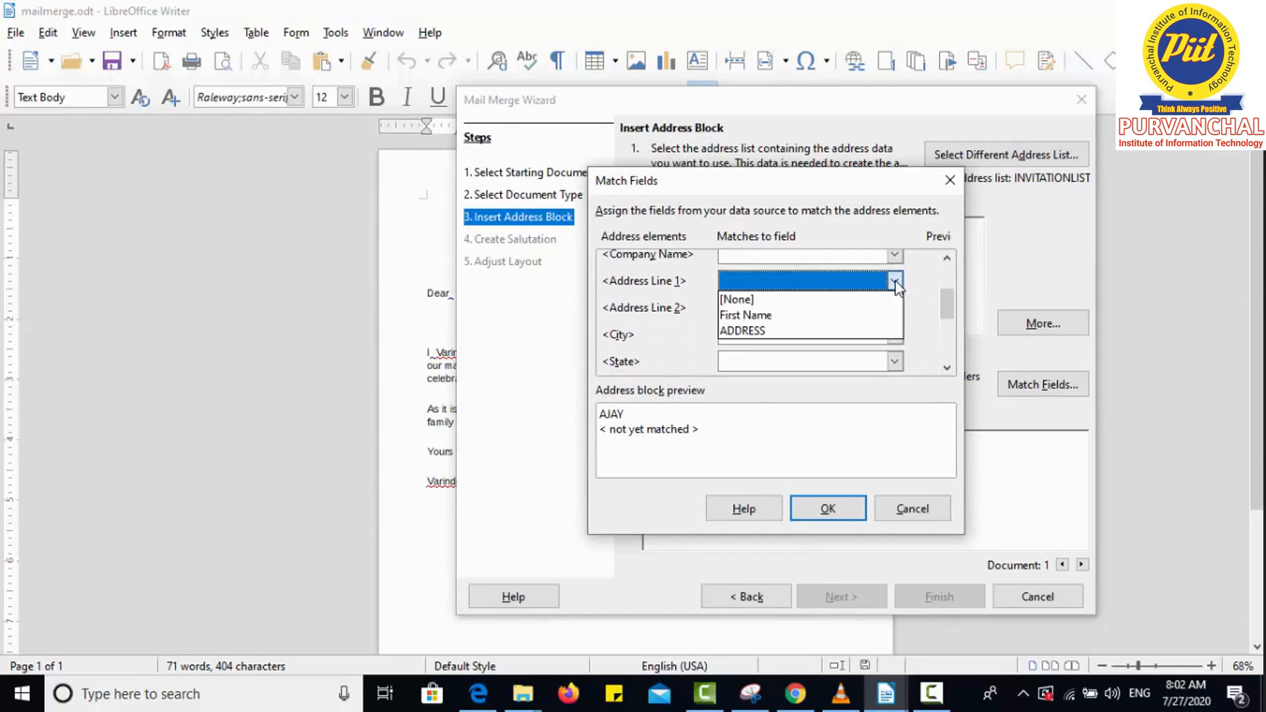
click(763, 331)
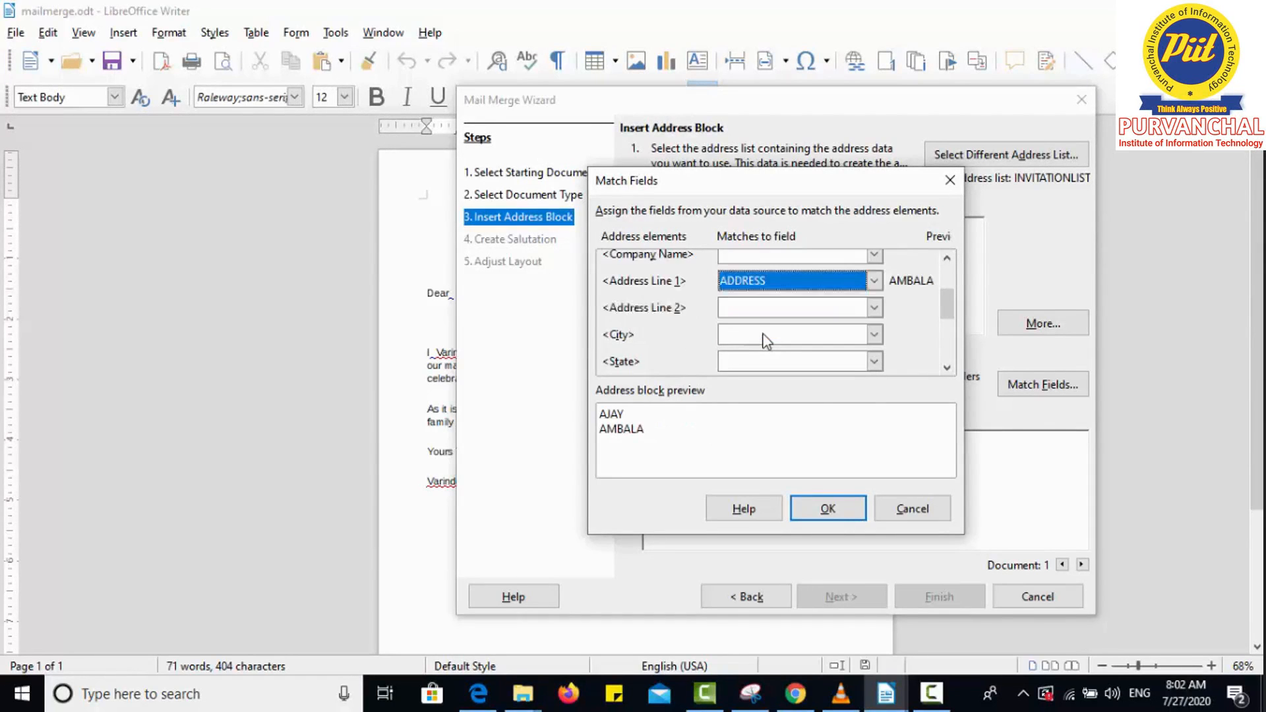
click(819, 508)
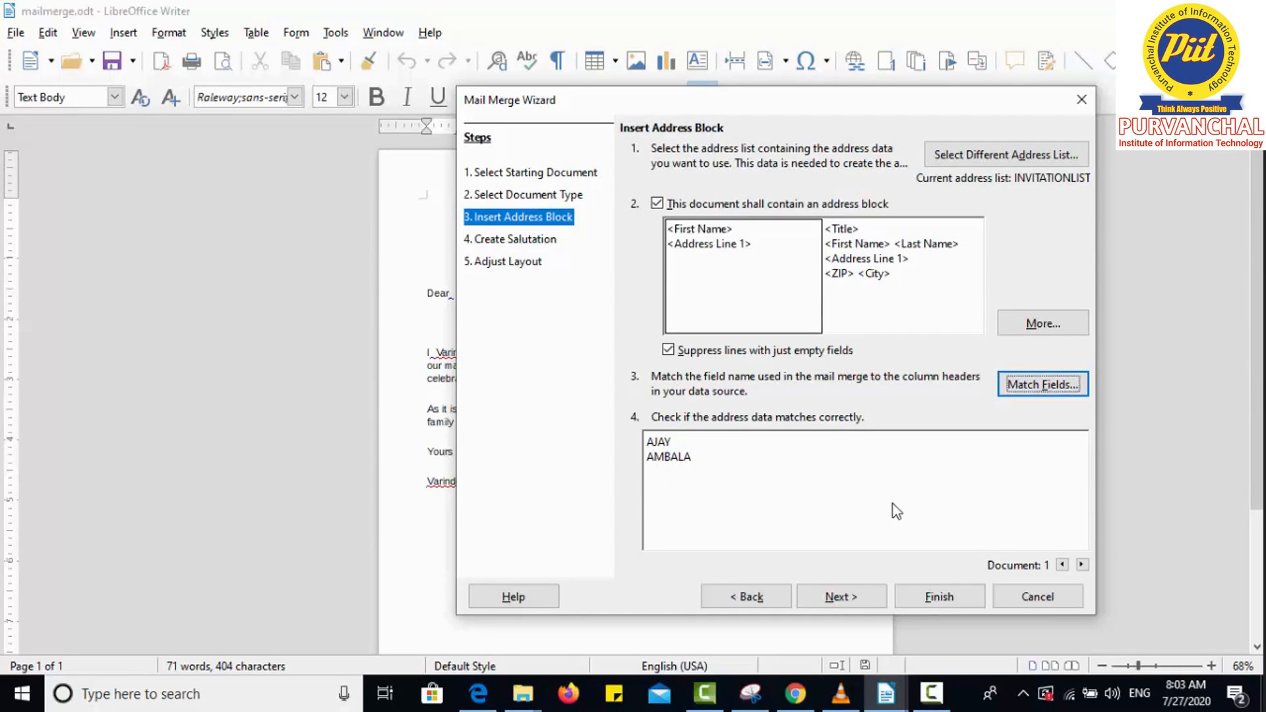
click(860, 599)
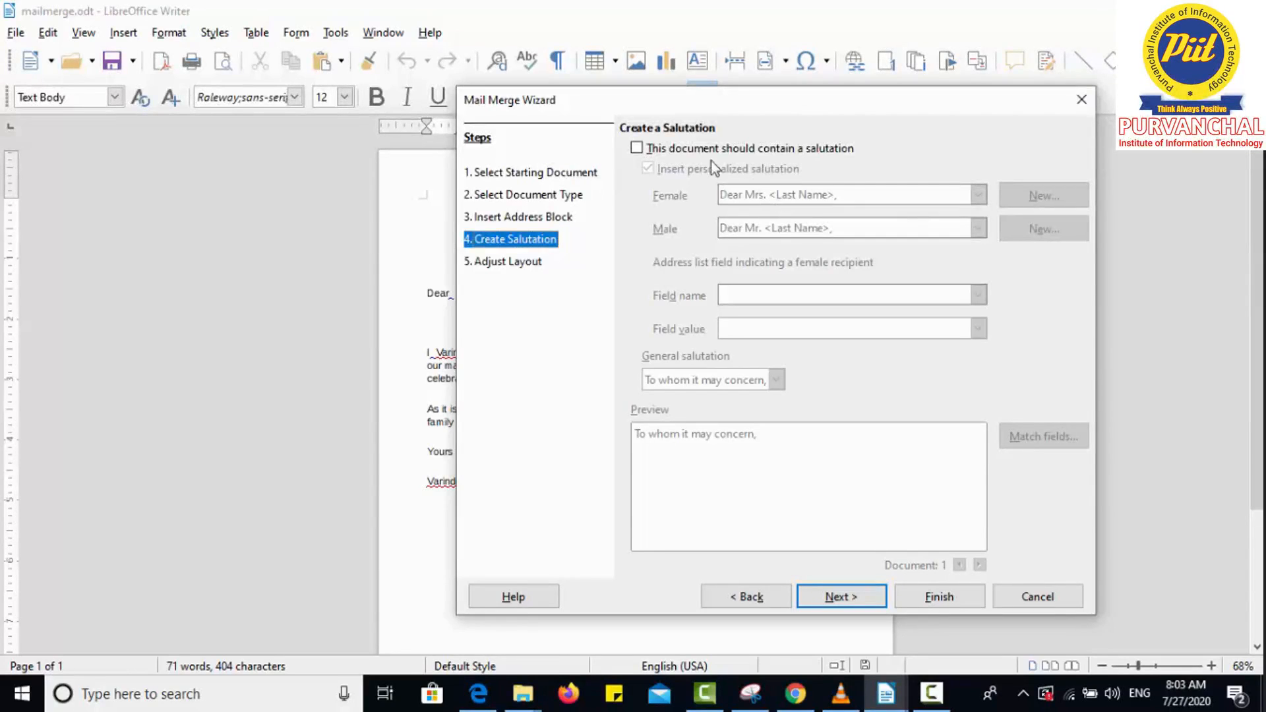
click(674, 153)
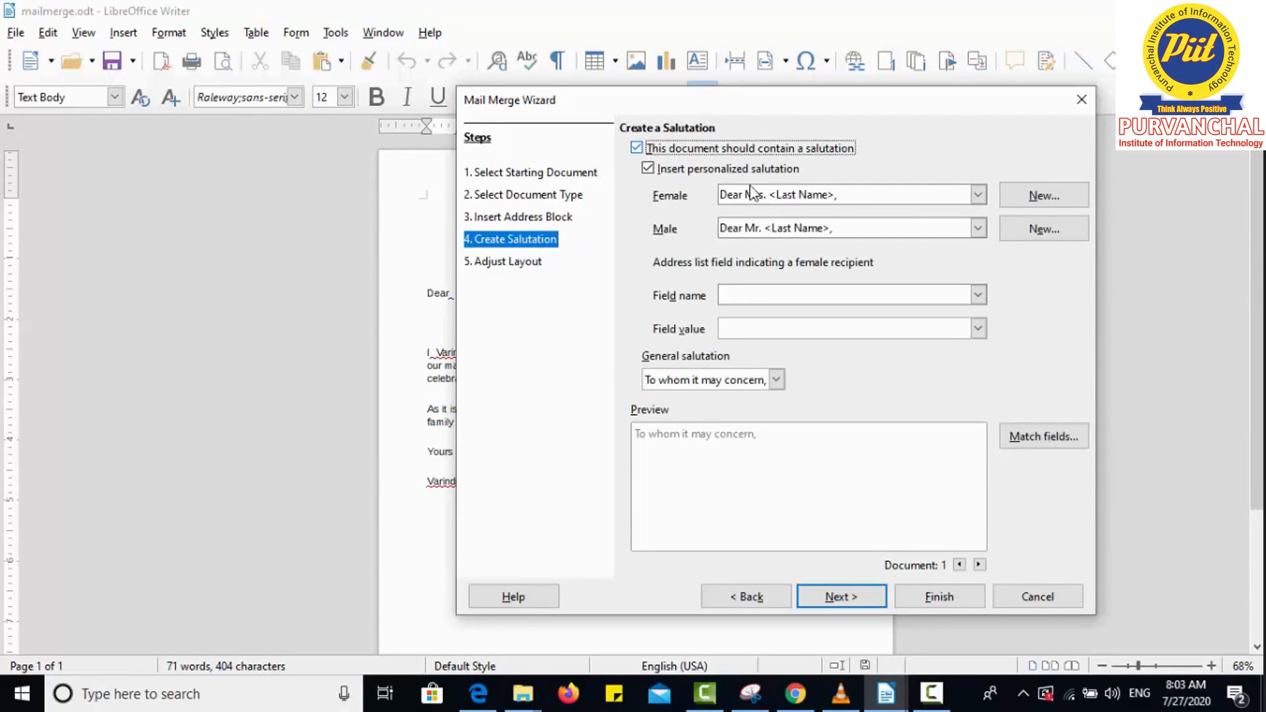
click(758, 194)
click(757, 192)
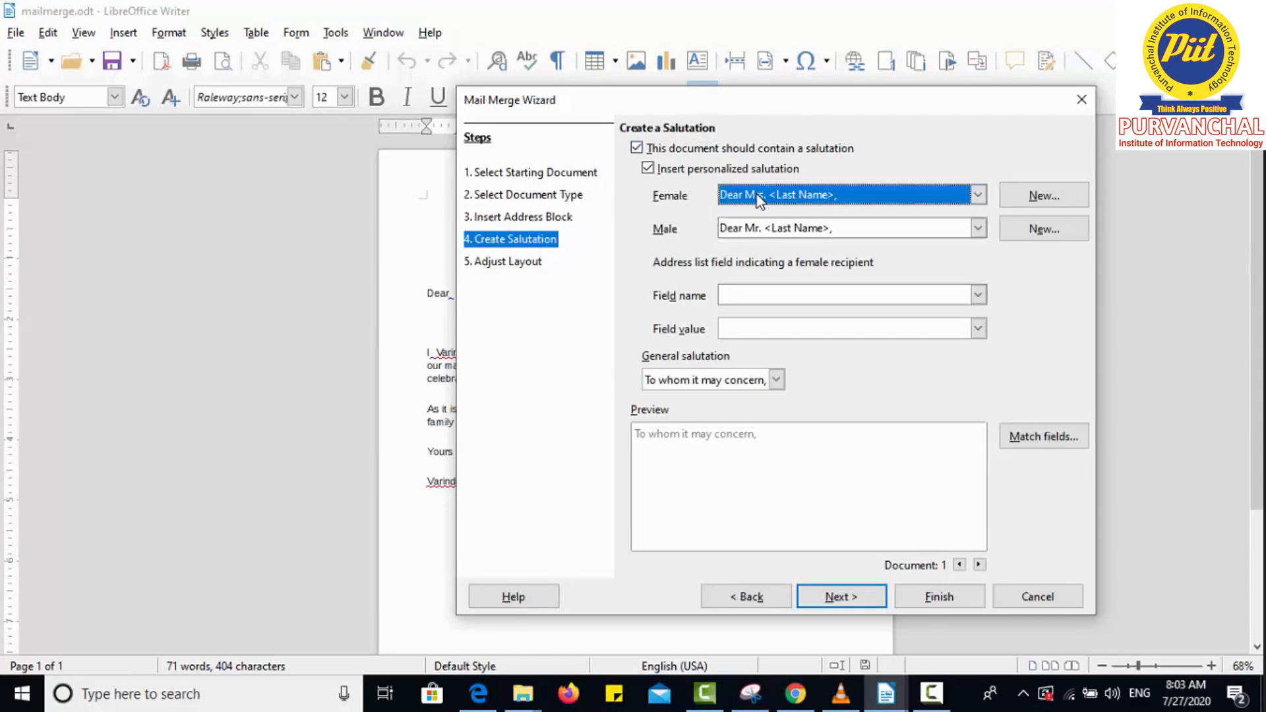
click(648, 153)
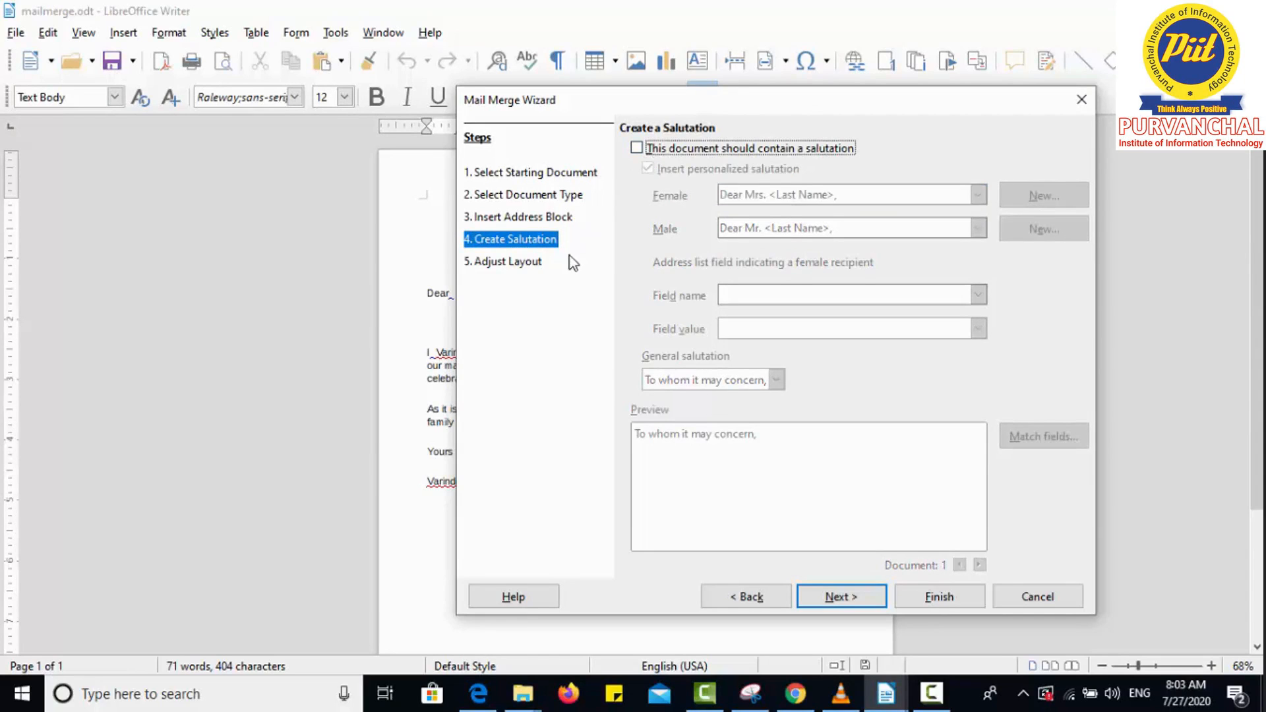
Position the address block 2.82" from the top, directly under the Dear line, and finish the wizard.
click(528, 264)
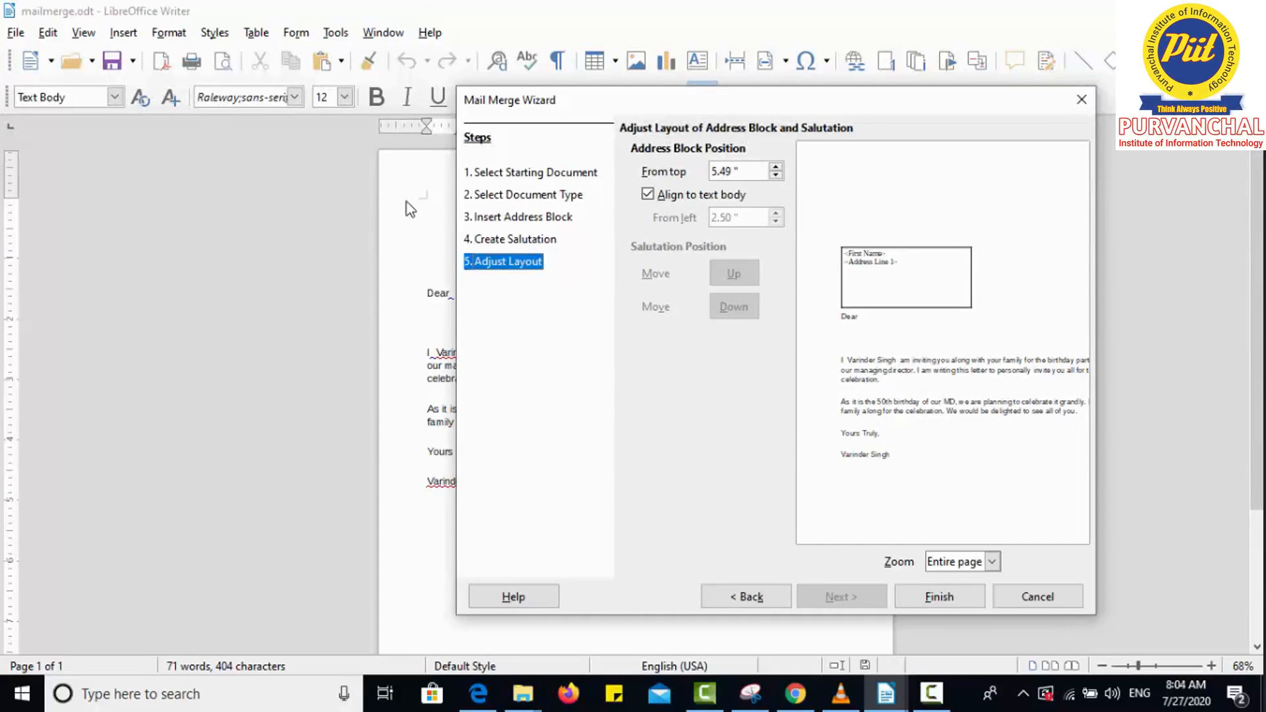
click(491, 223)
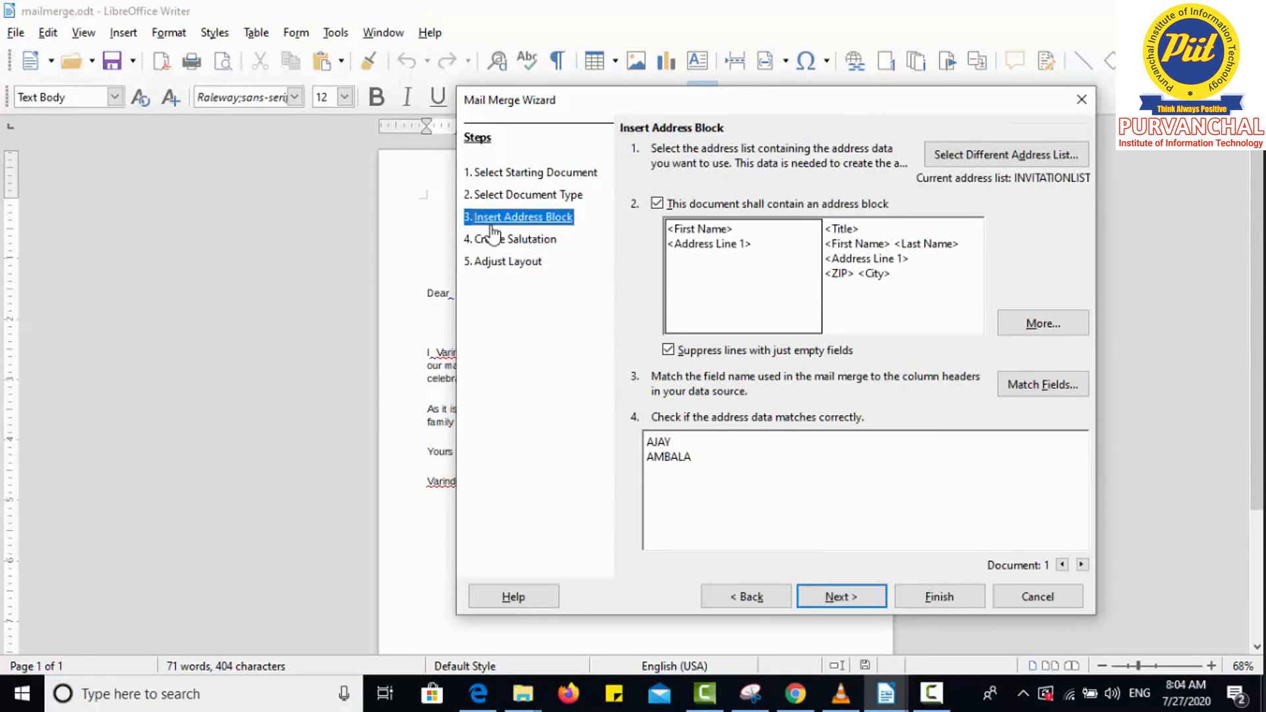
click(517, 263)
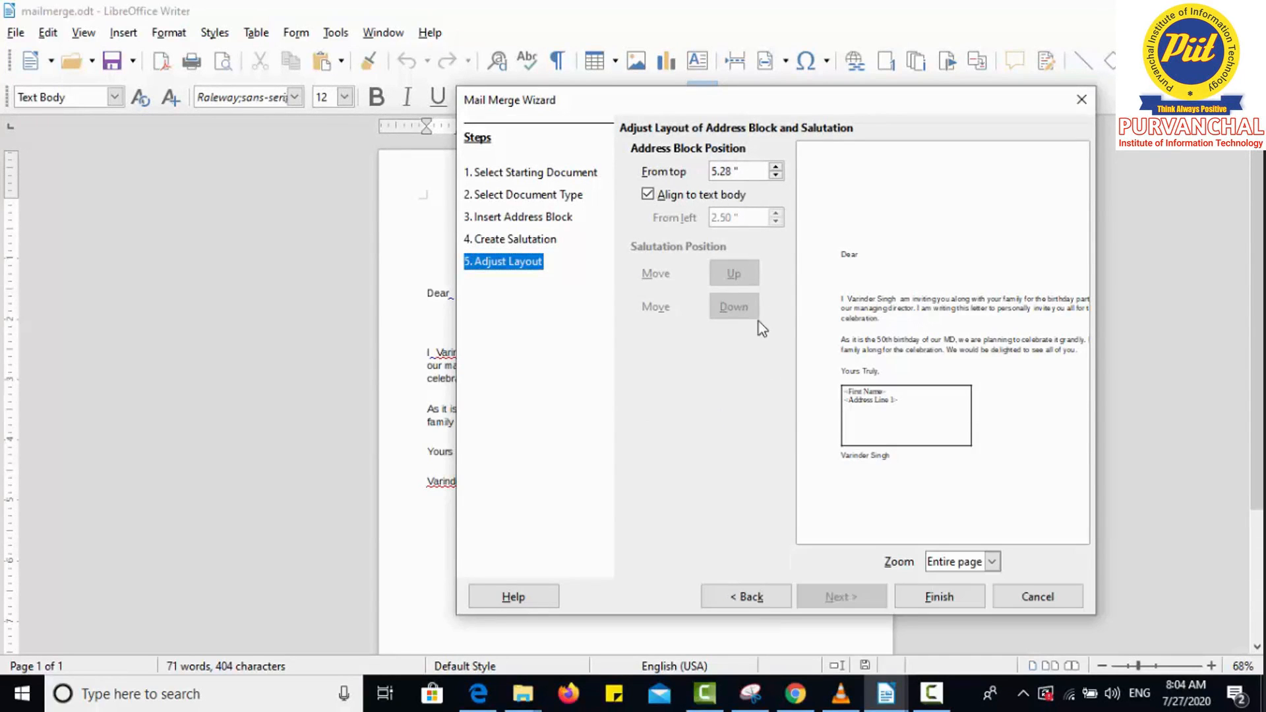
click(776, 175)
drag(776, 176, 776, 176)
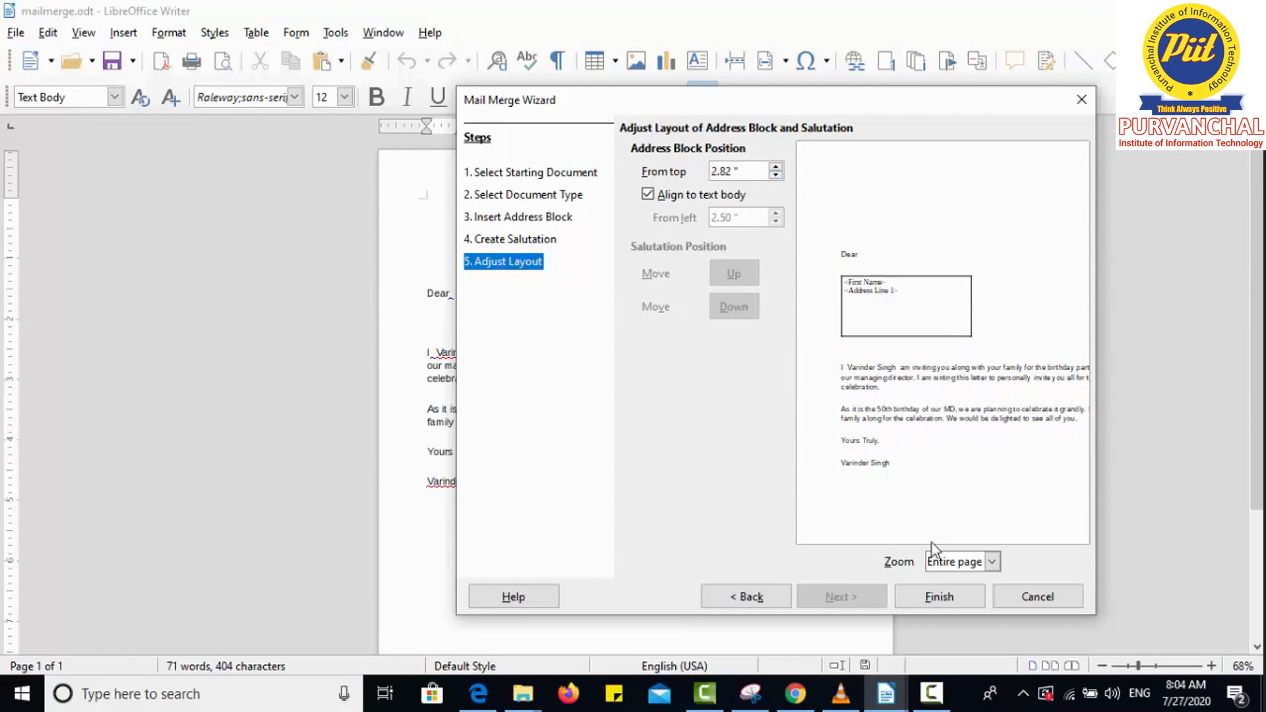
click(934, 597)
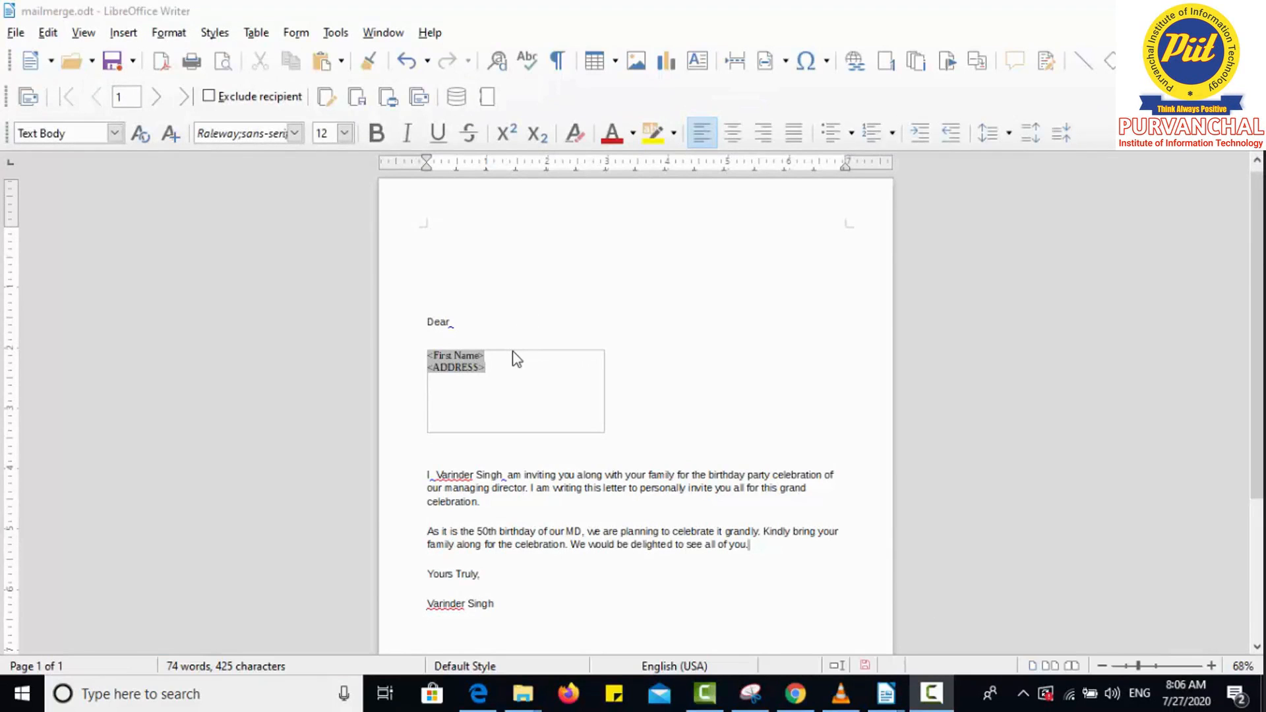
Preview the letter for the different mail merge entries, including the last and first, and try excluding the first recipient.
click(536, 314)
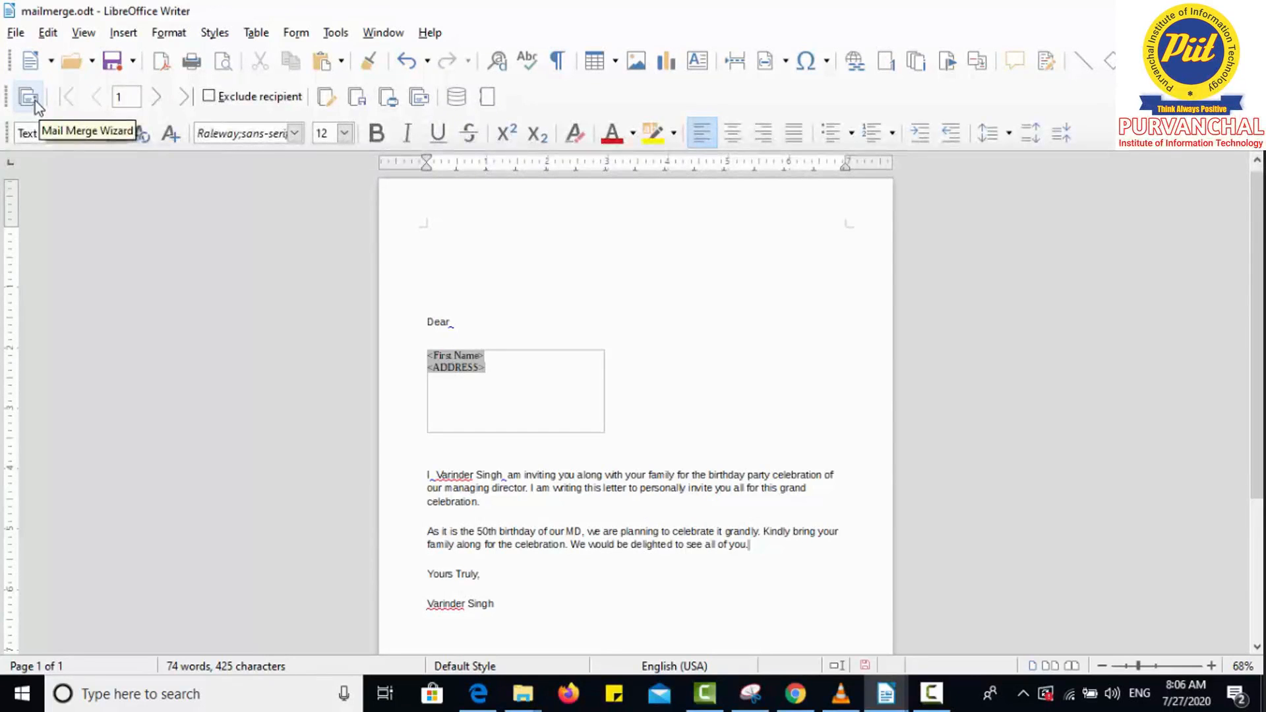
click(155, 103)
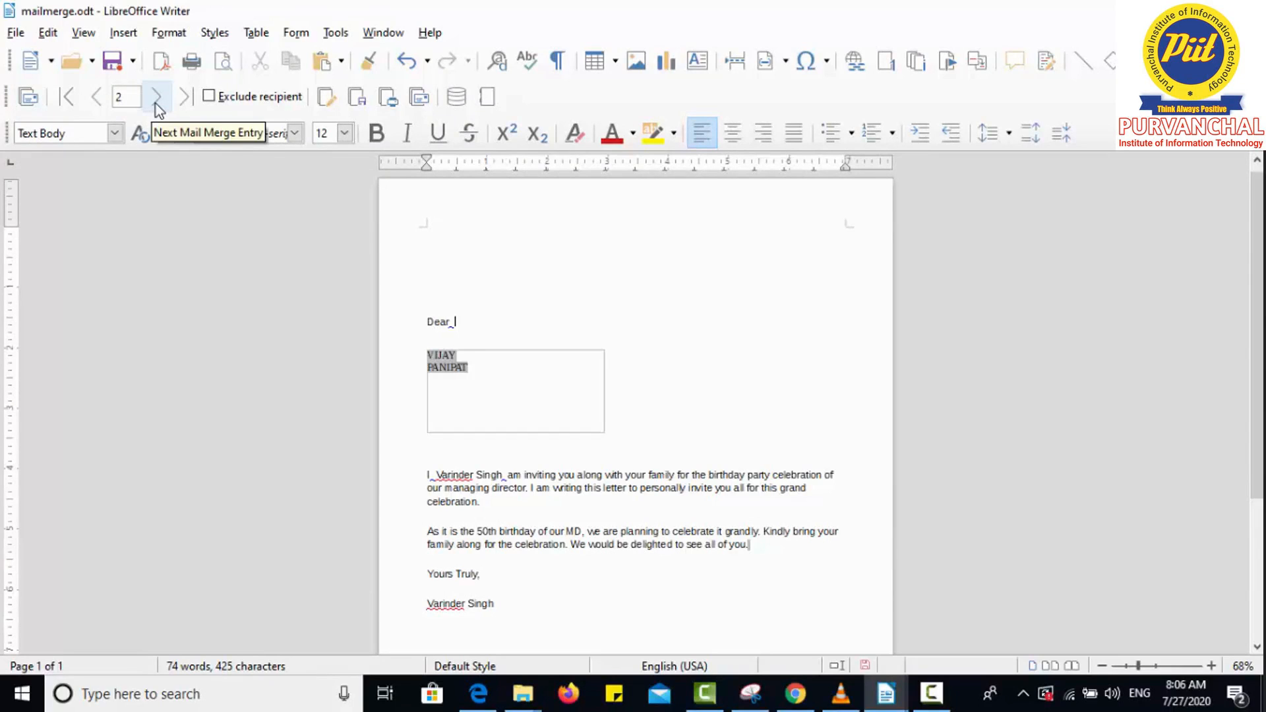
click(157, 103)
click(97, 100)
click(99, 102)
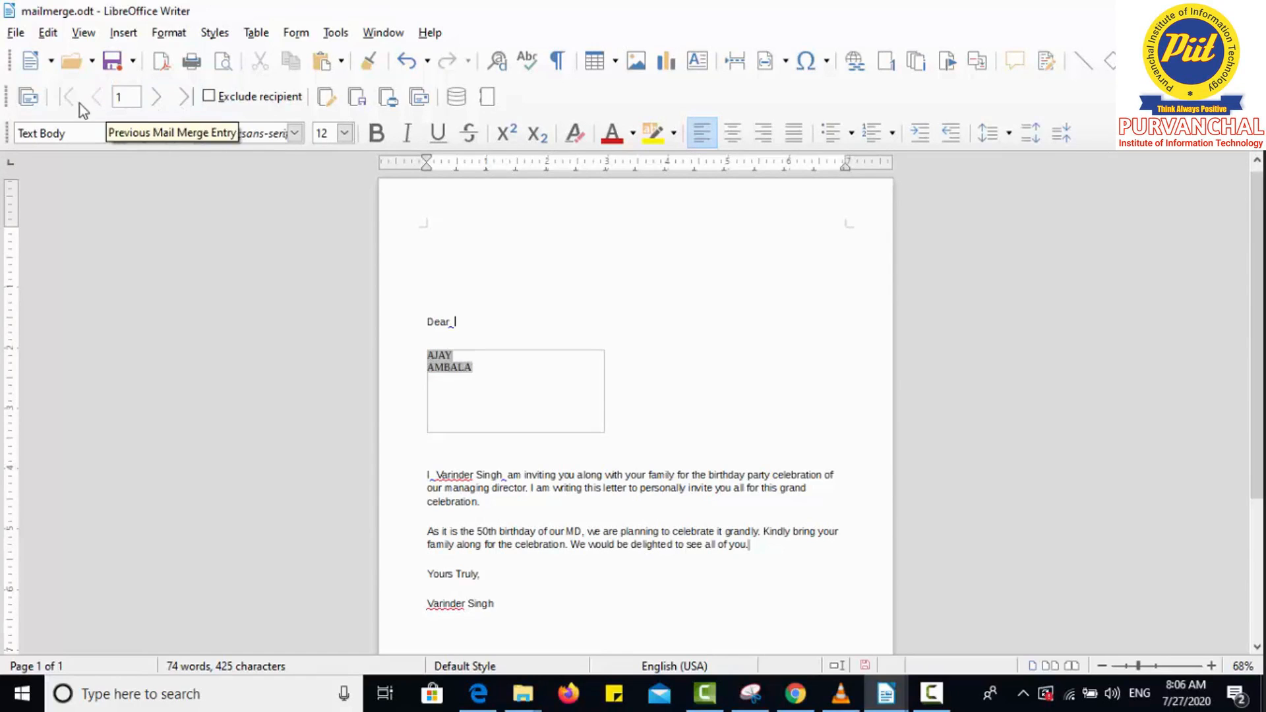
click(186, 97)
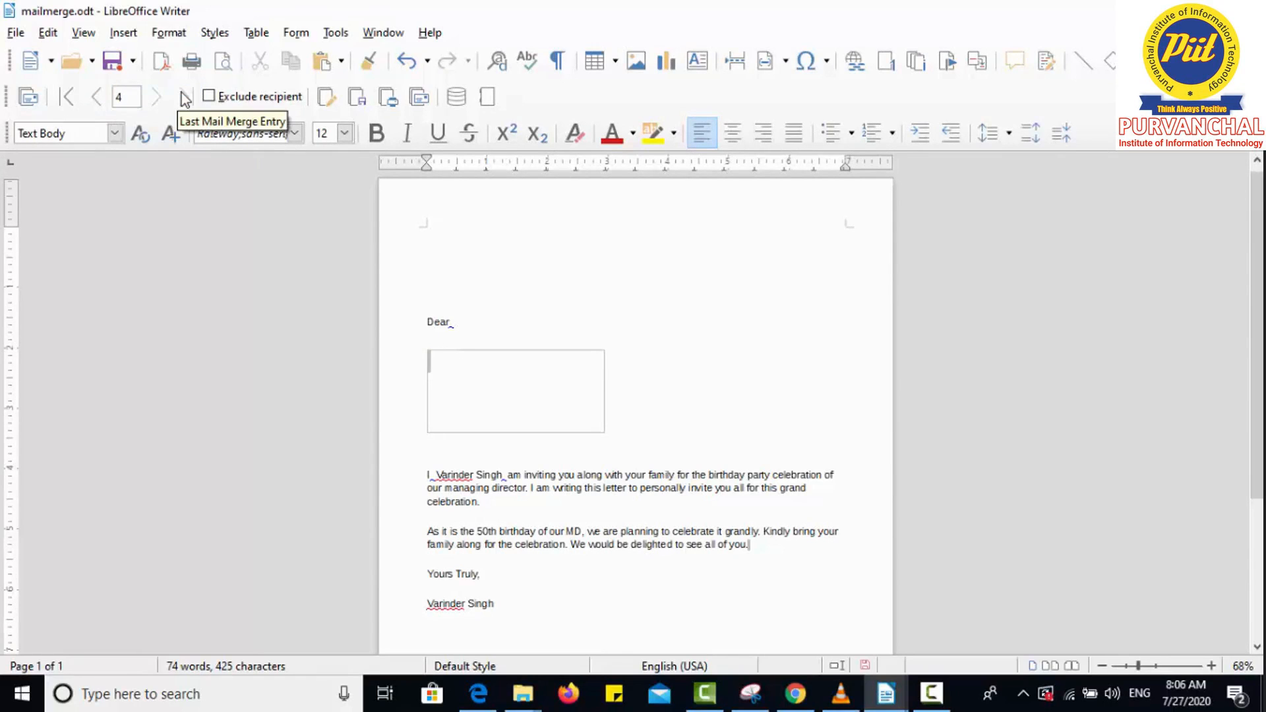
click(66, 104)
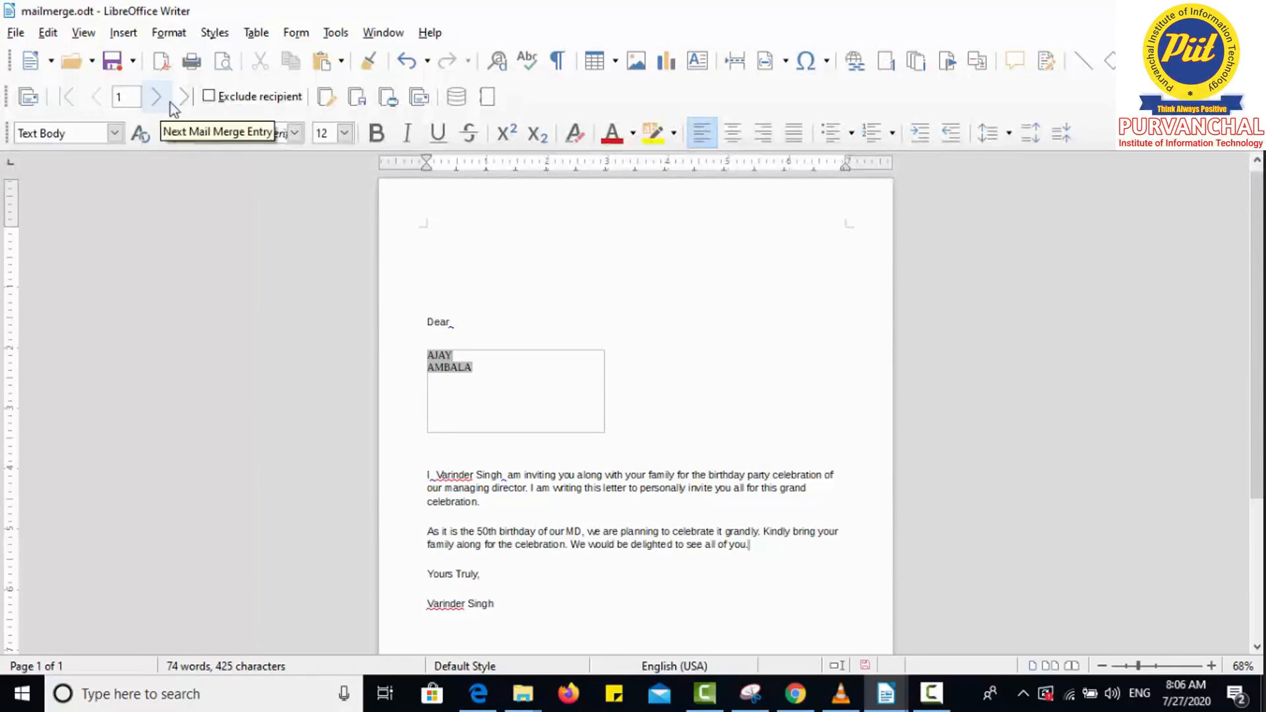
click(211, 99)
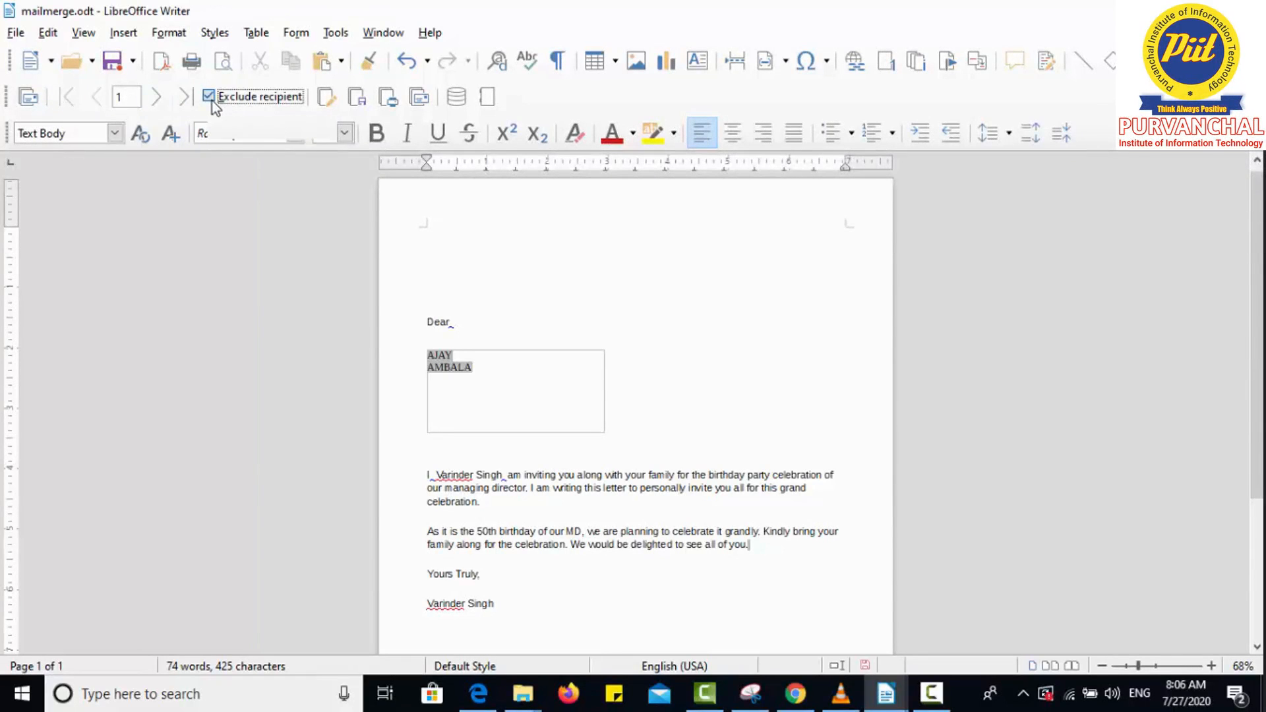
click(212, 99)
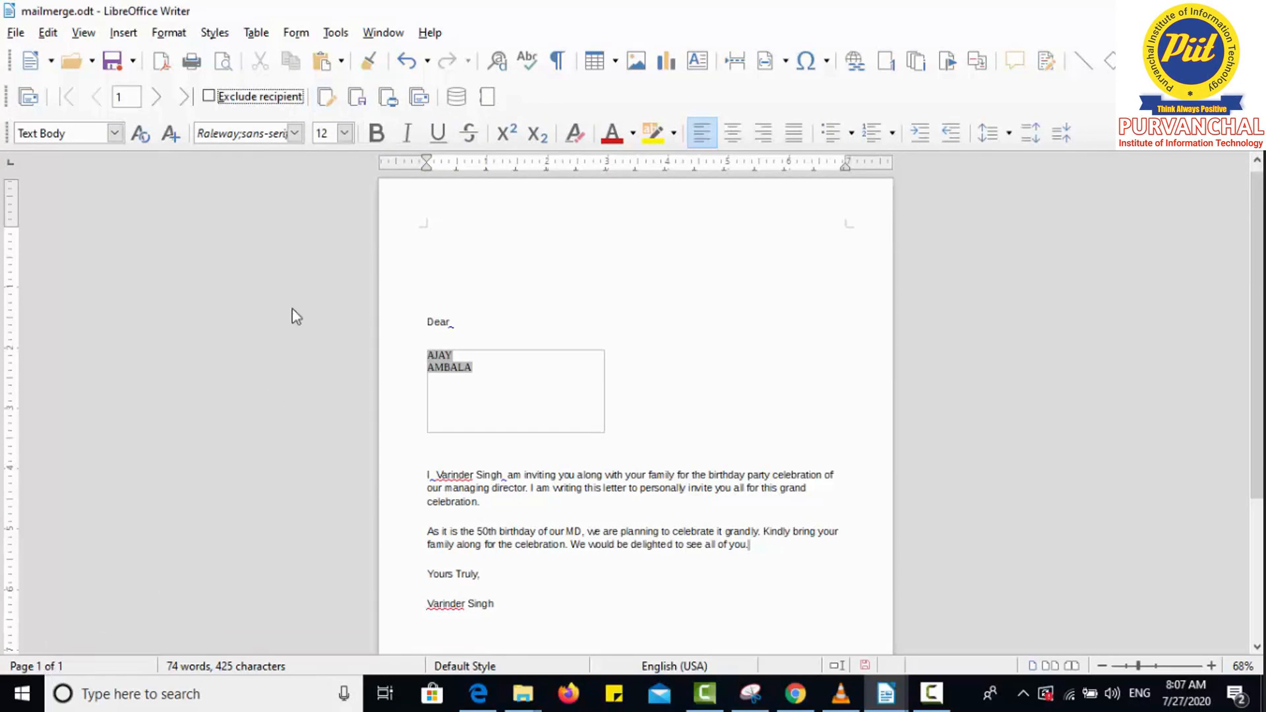
Generate the merged letters as an editable document, review its pages, and close it without saving.
click(326, 99)
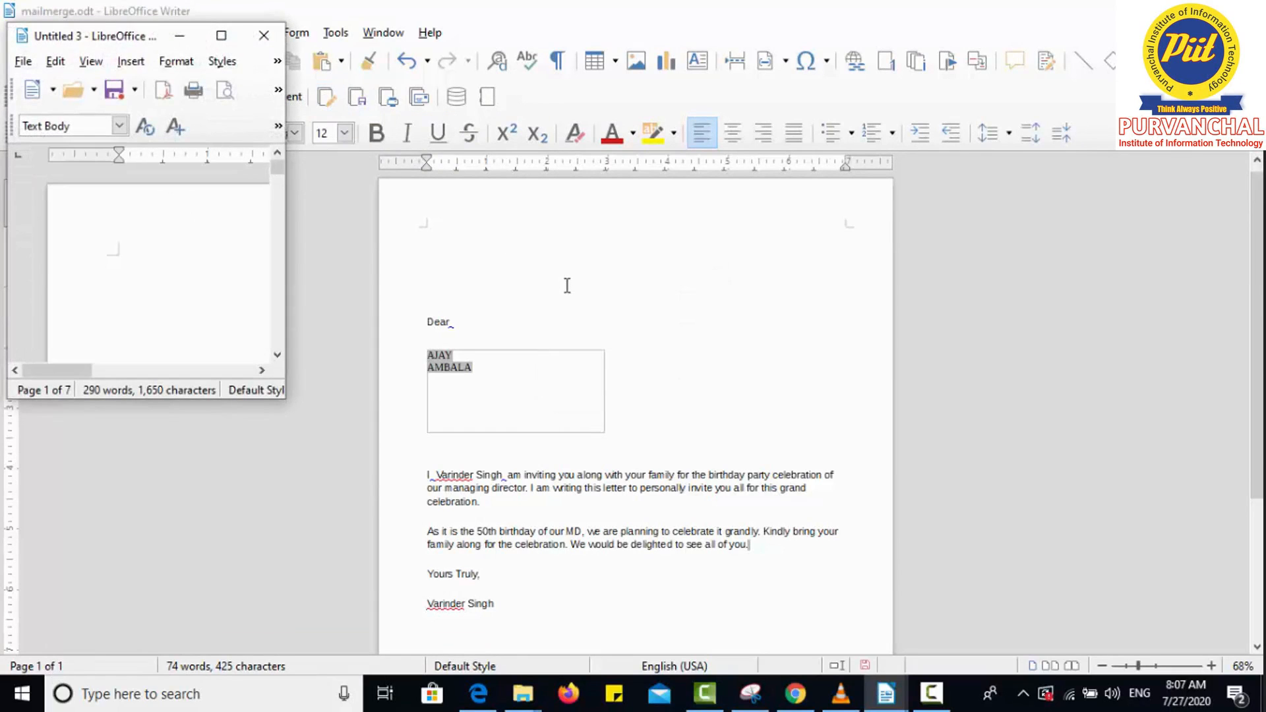
click(220, 36)
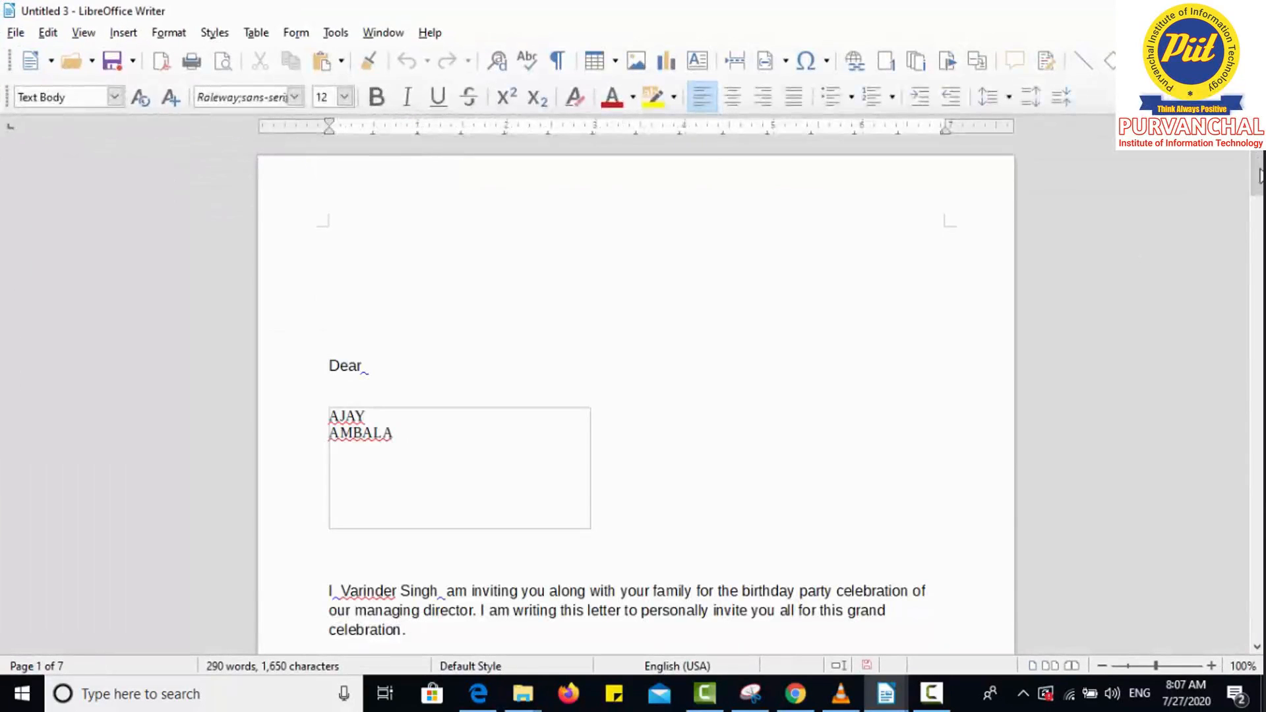
drag(1259, 174, 1258, 472)
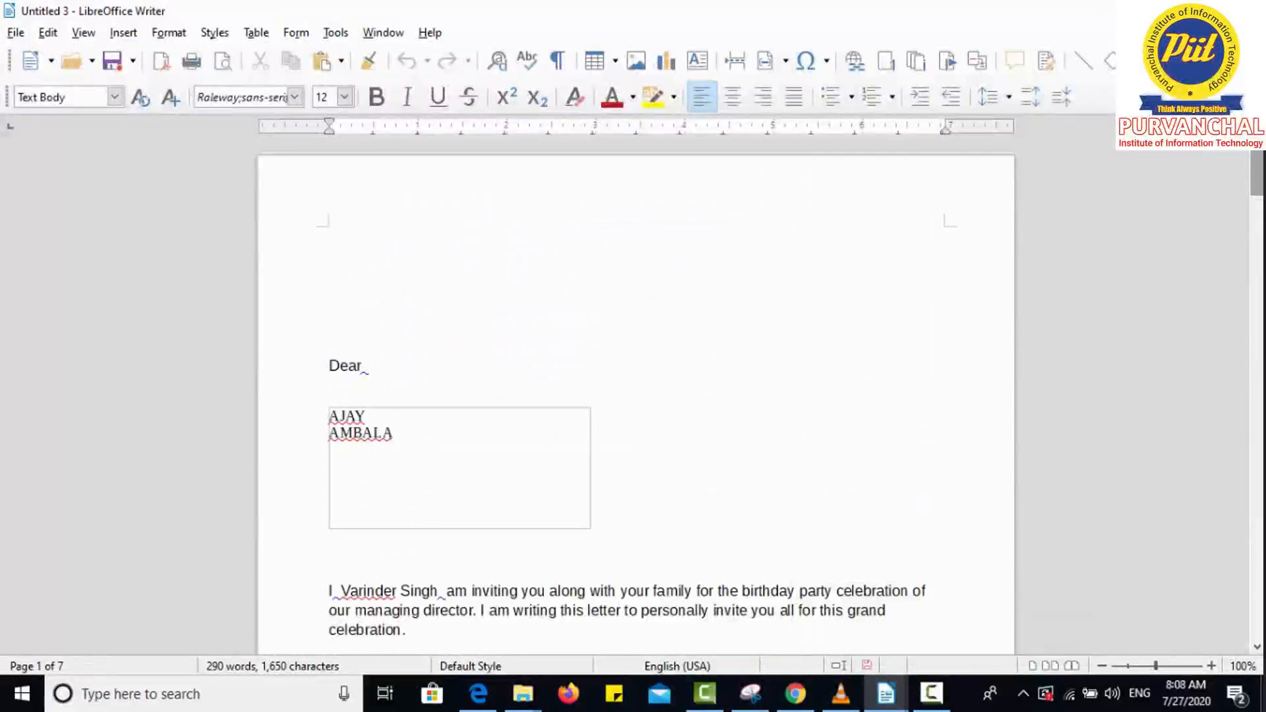
drag(1258, 173, 1258, 450)
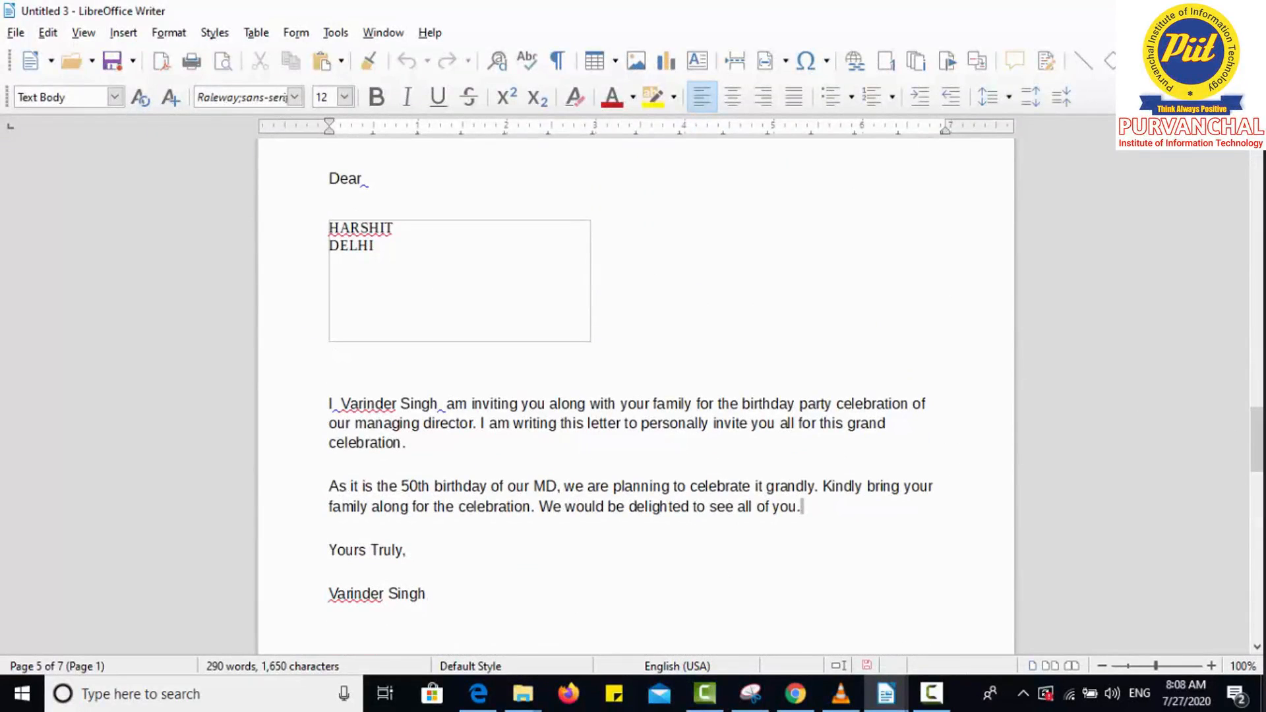
double_click(1110, 16)
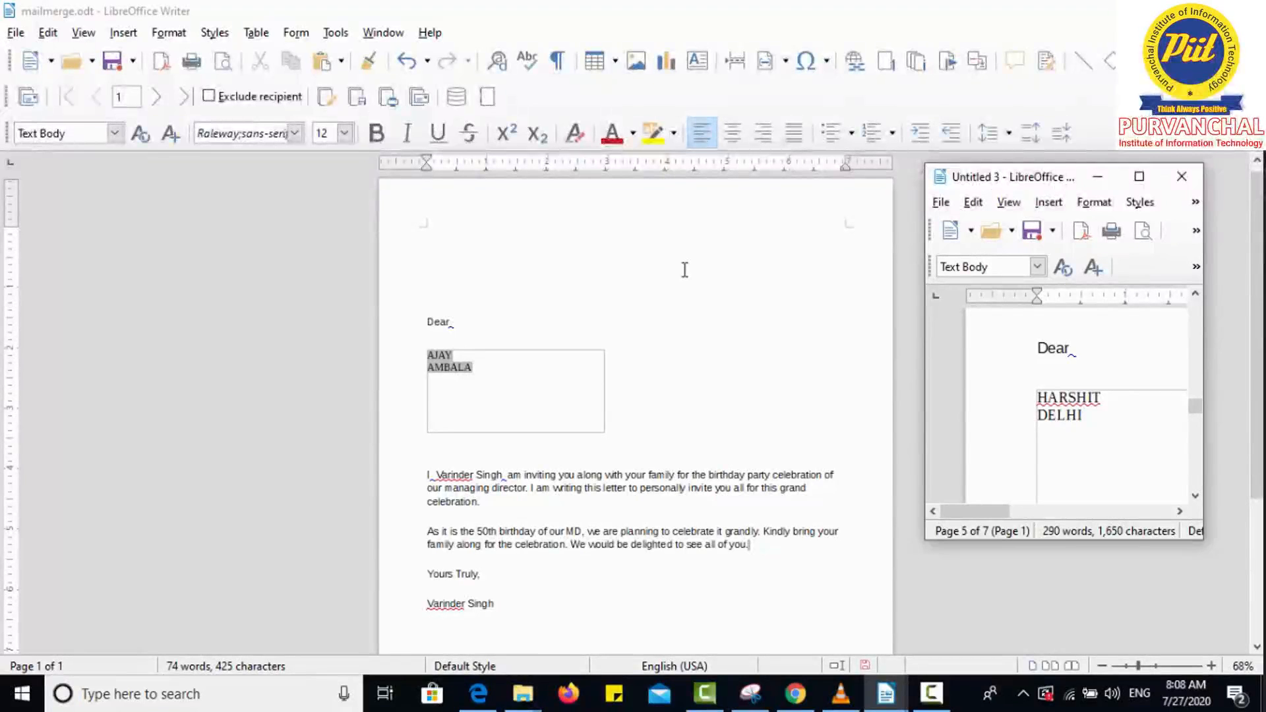
click(1182, 176)
click(1114, 393)
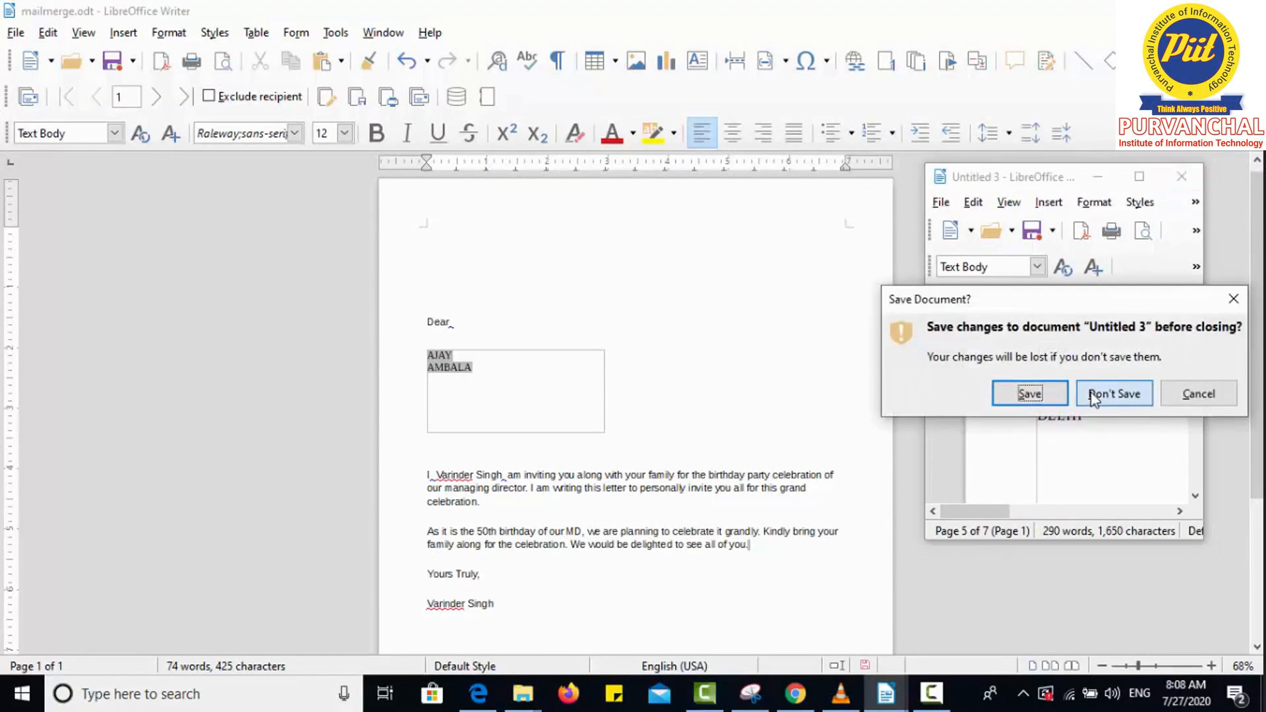
Move the first name and address fields out of the address frame to just after "Dear".
click(560, 431)
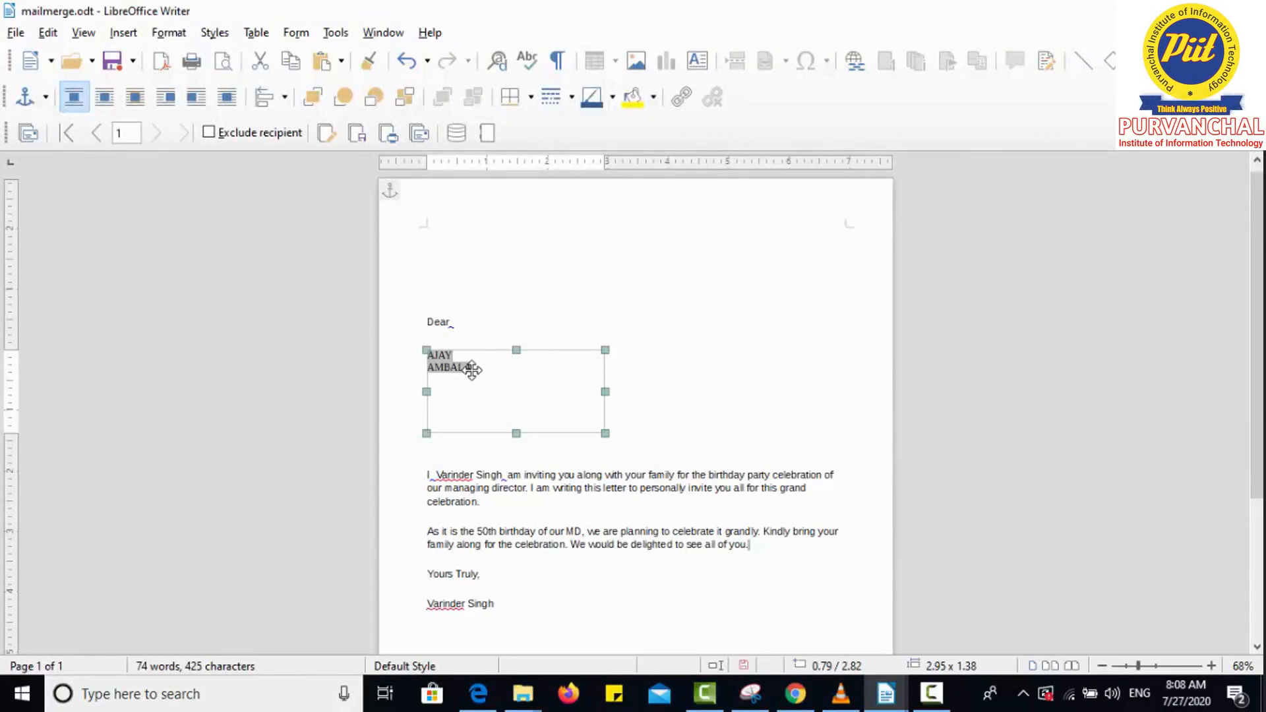
click(689, 354)
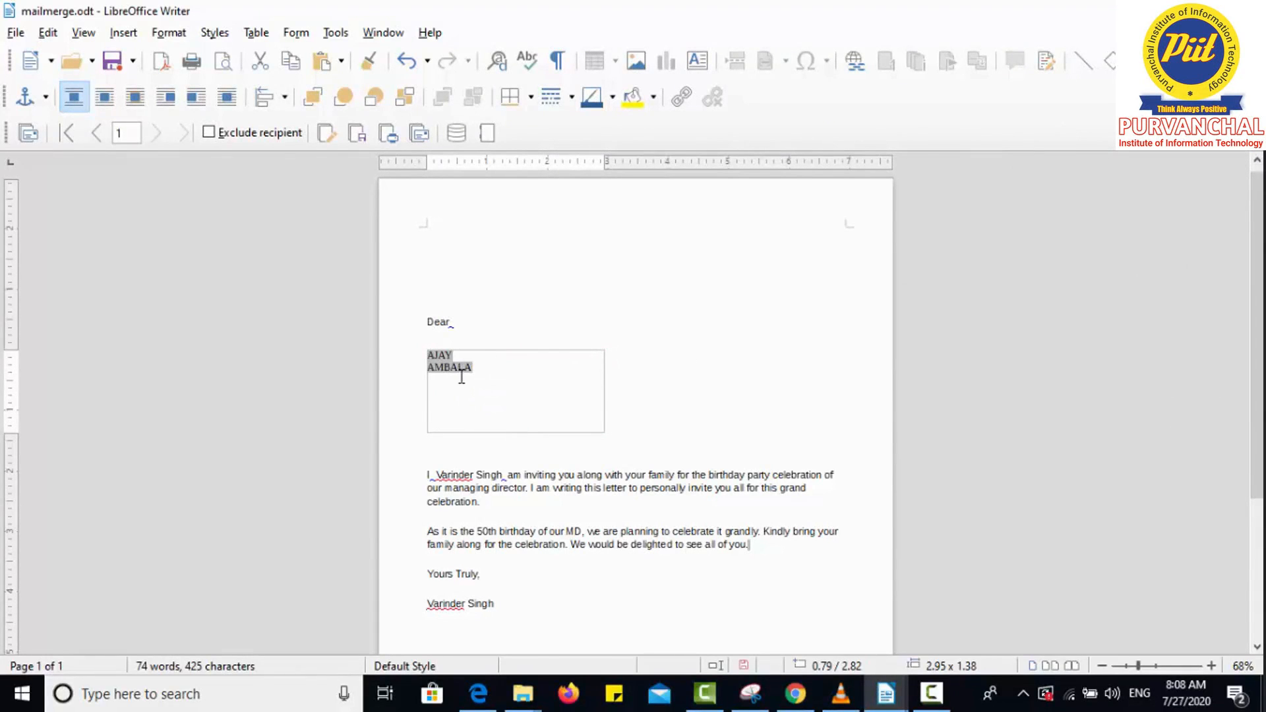
drag(462, 377, 432, 355)
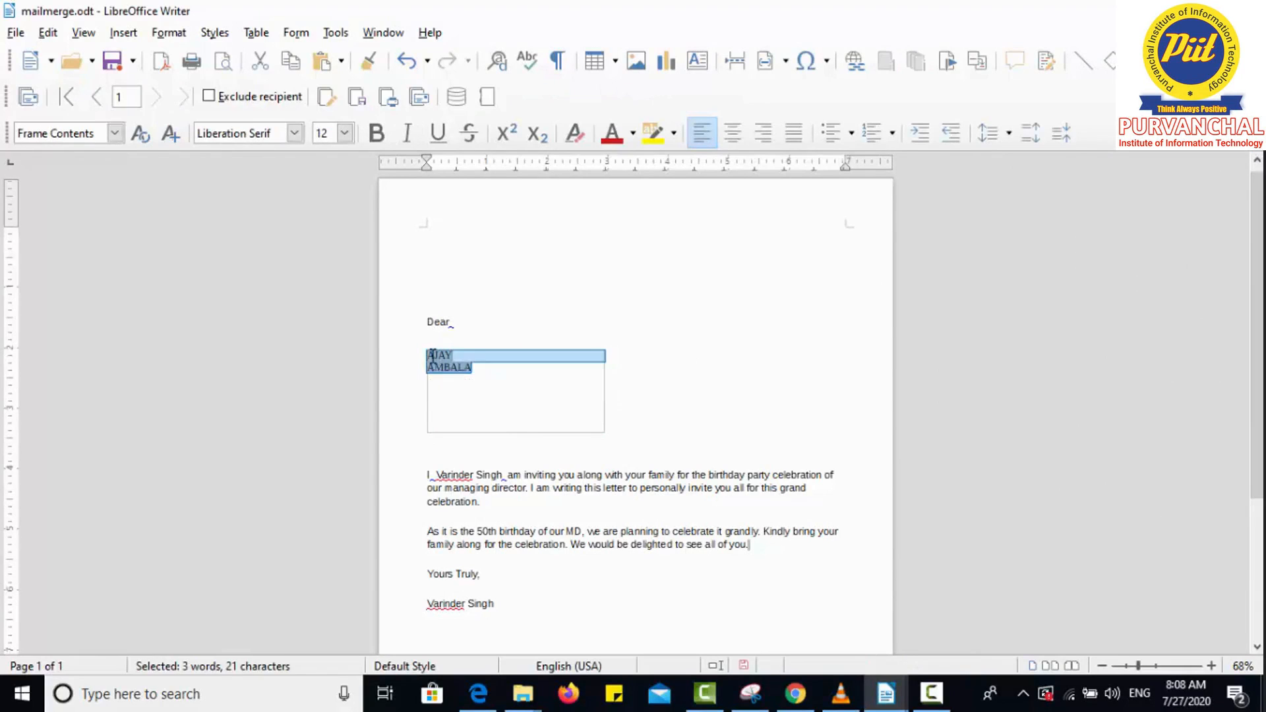
key(ctrl+x)
click(474, 326)
key(ctrl+v)
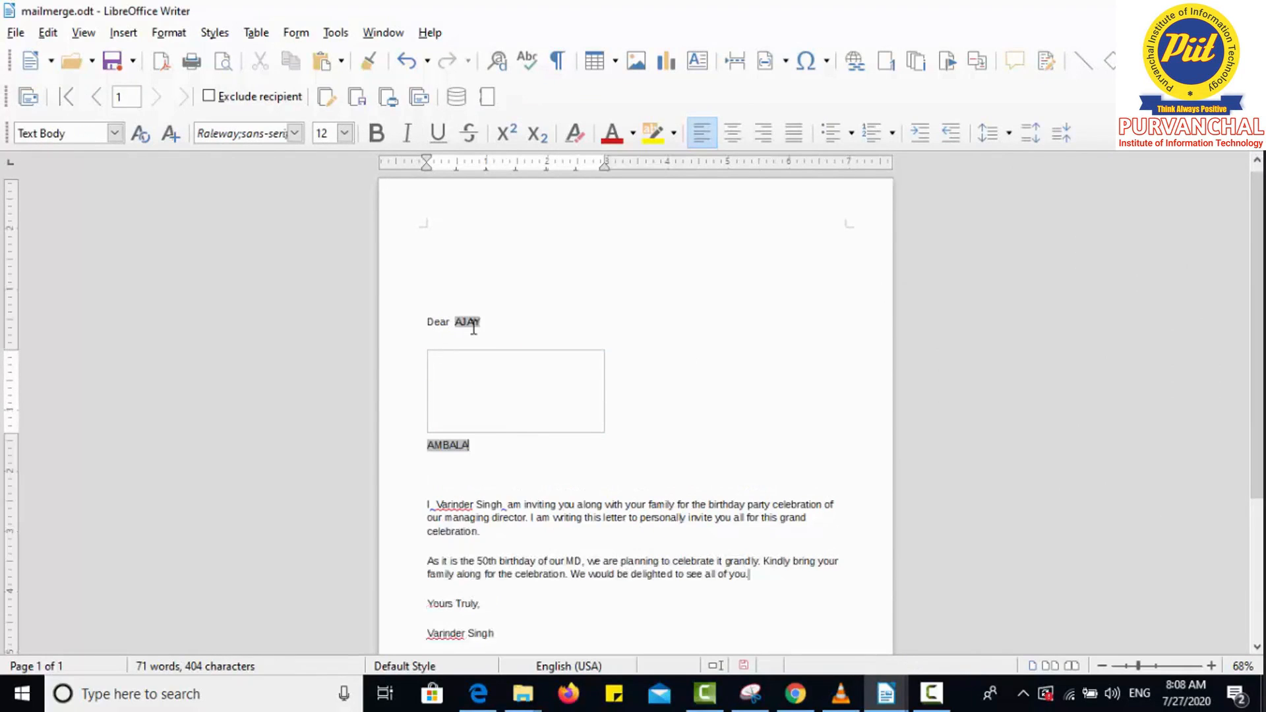
Delete the empty address frame and put the label ADDRESS and the address field on the Dear line after the name.
click(548, 349)
key(Delete)
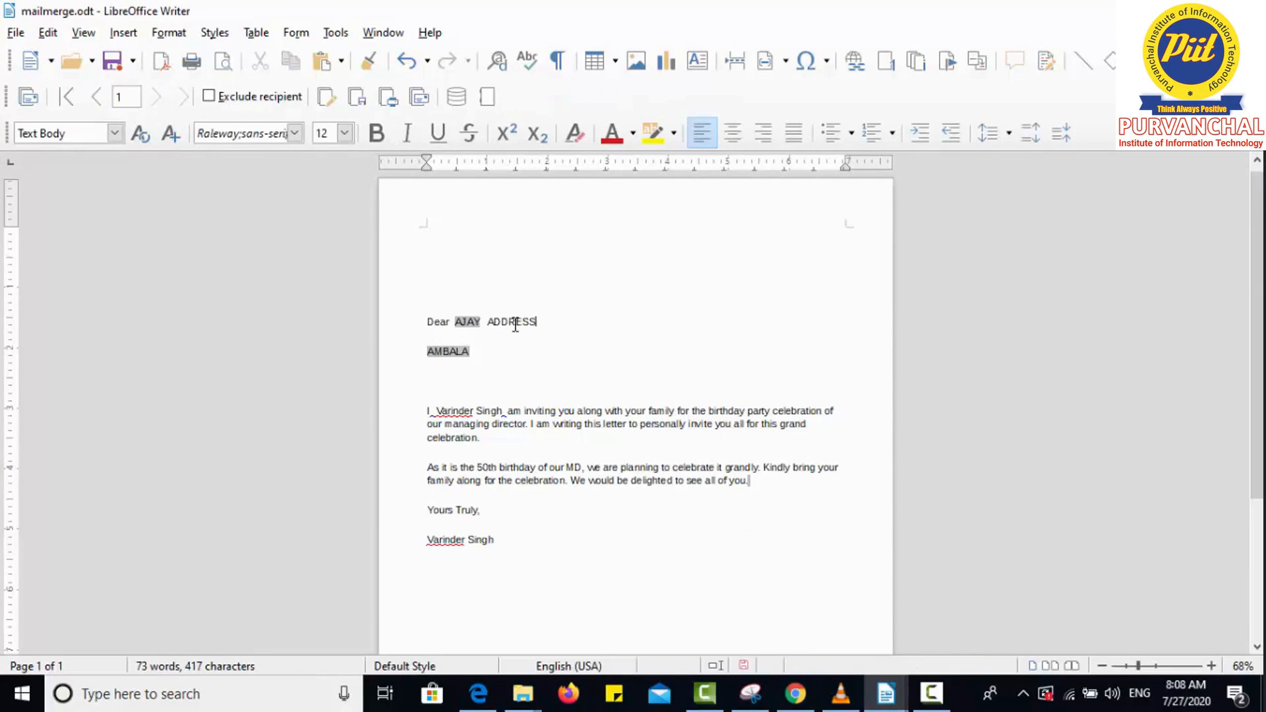
key(Delete)
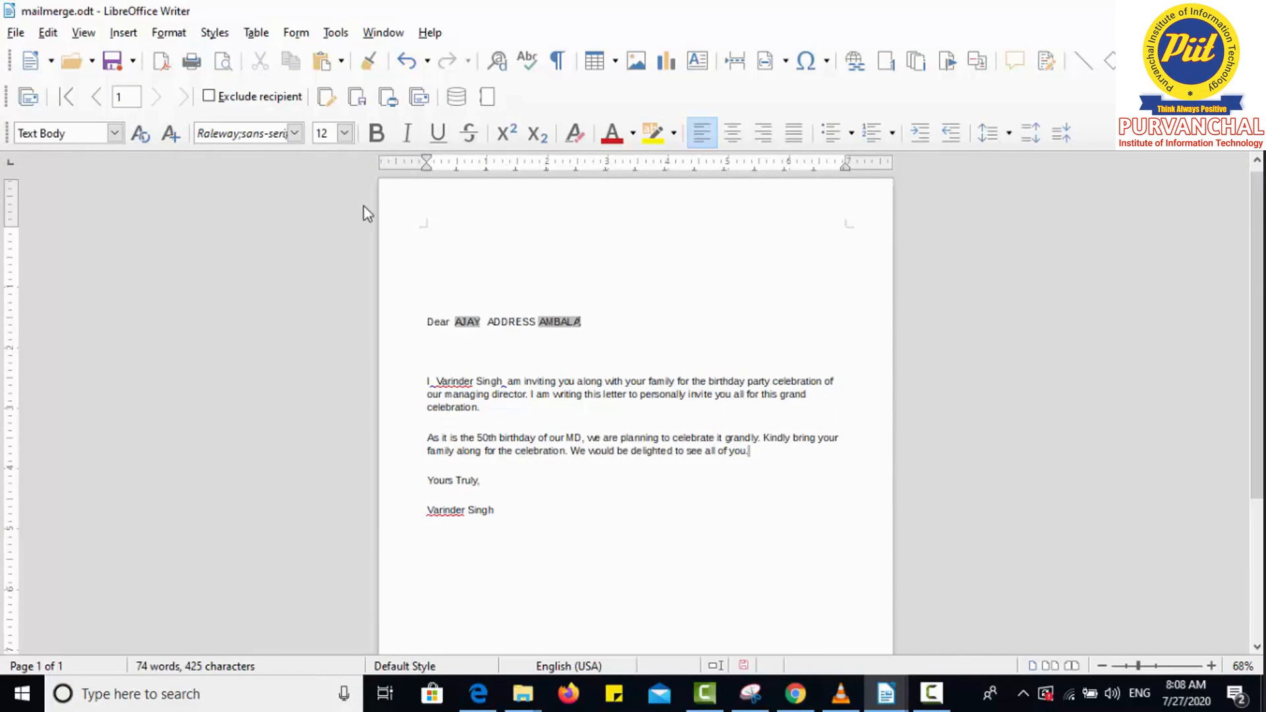
Generate the merged letters with the revised Dear line as an editable document, maximize its window, and look through the pages.
click(326, 98)
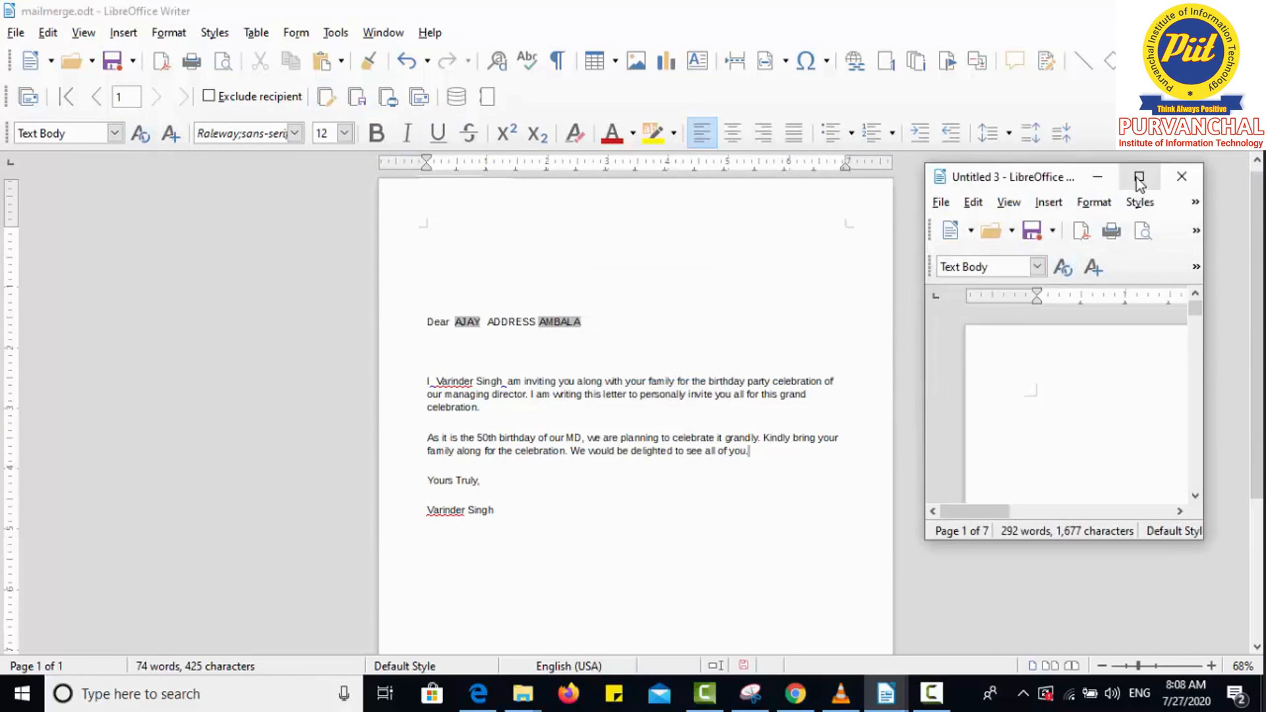
click(1139, 176)
drag(1256, 180, 1256, 455)
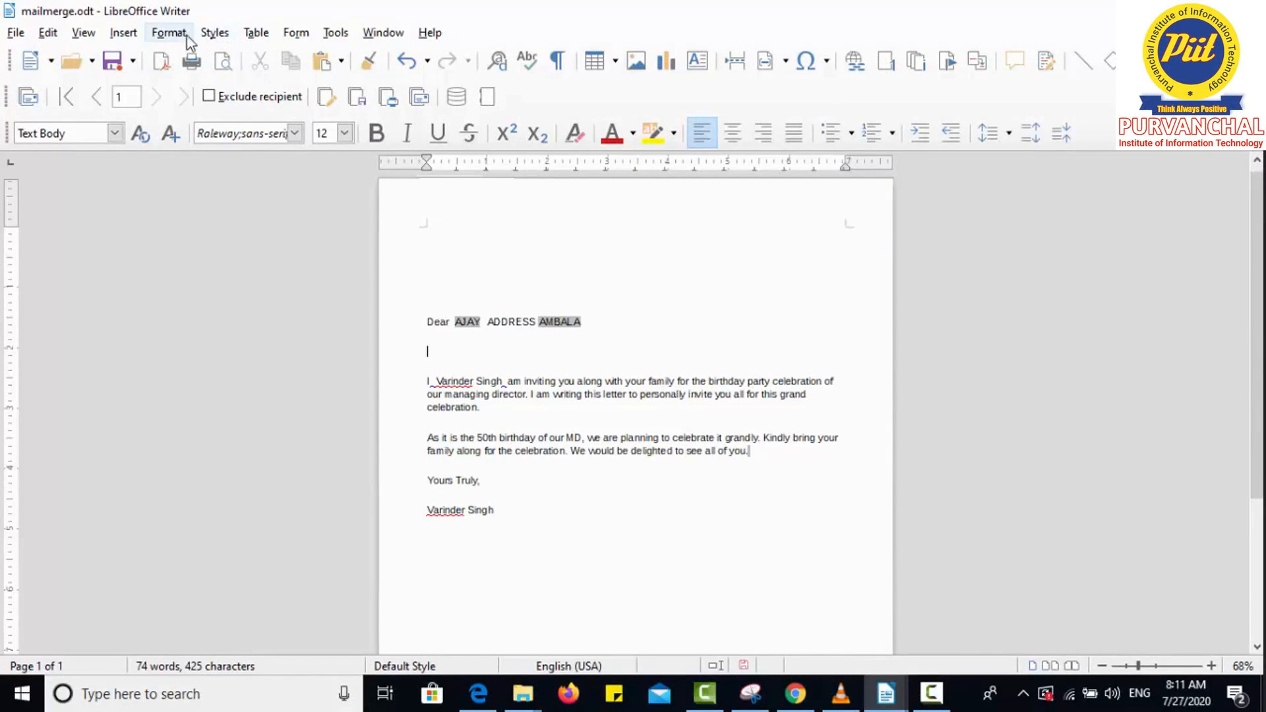
Try deleting the first recipient from the INVITATIONLIST address list through the Mail Merge Wizard, browse the adjacent entries, and cancel the edit.
click(336, 33)
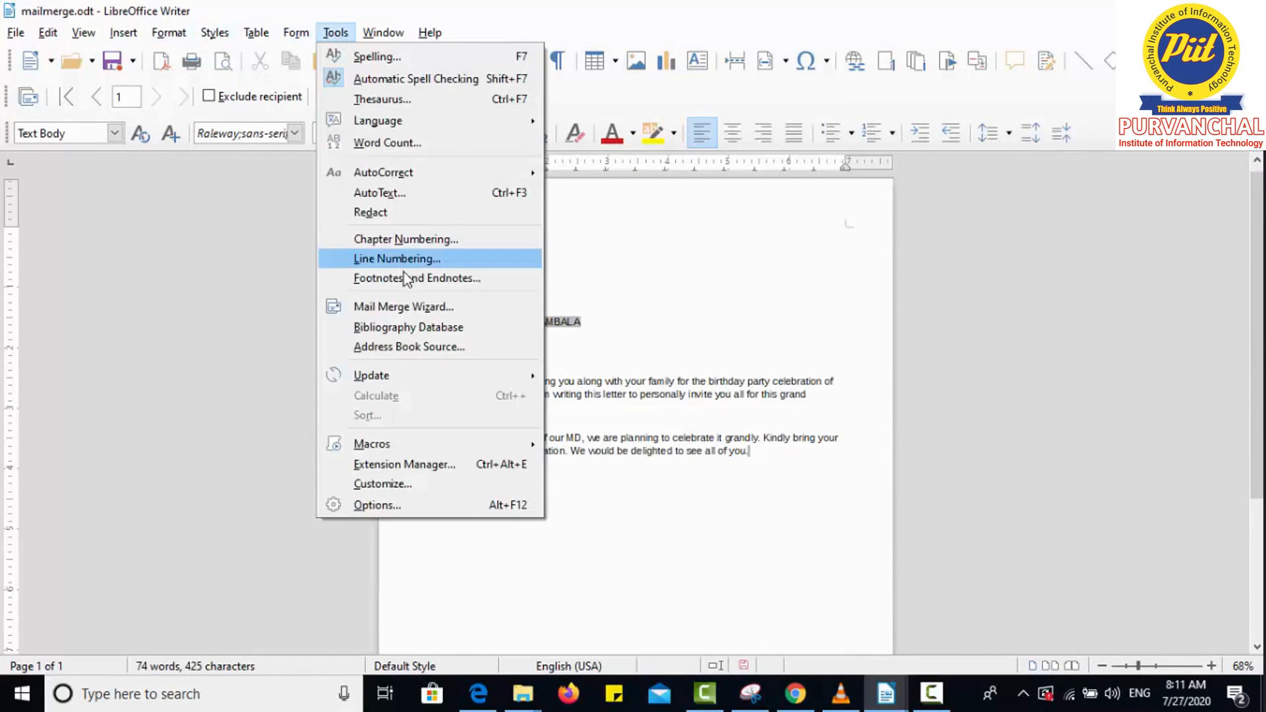
click(411, 307)
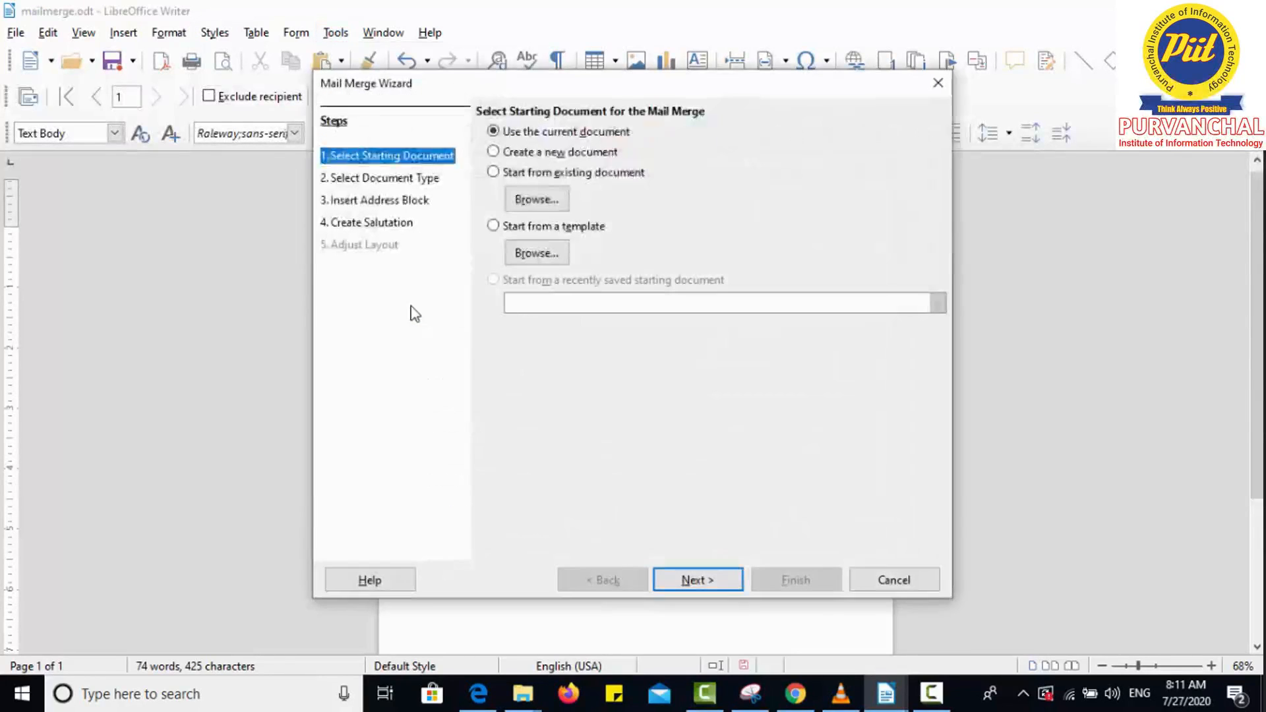
click(388, 201)
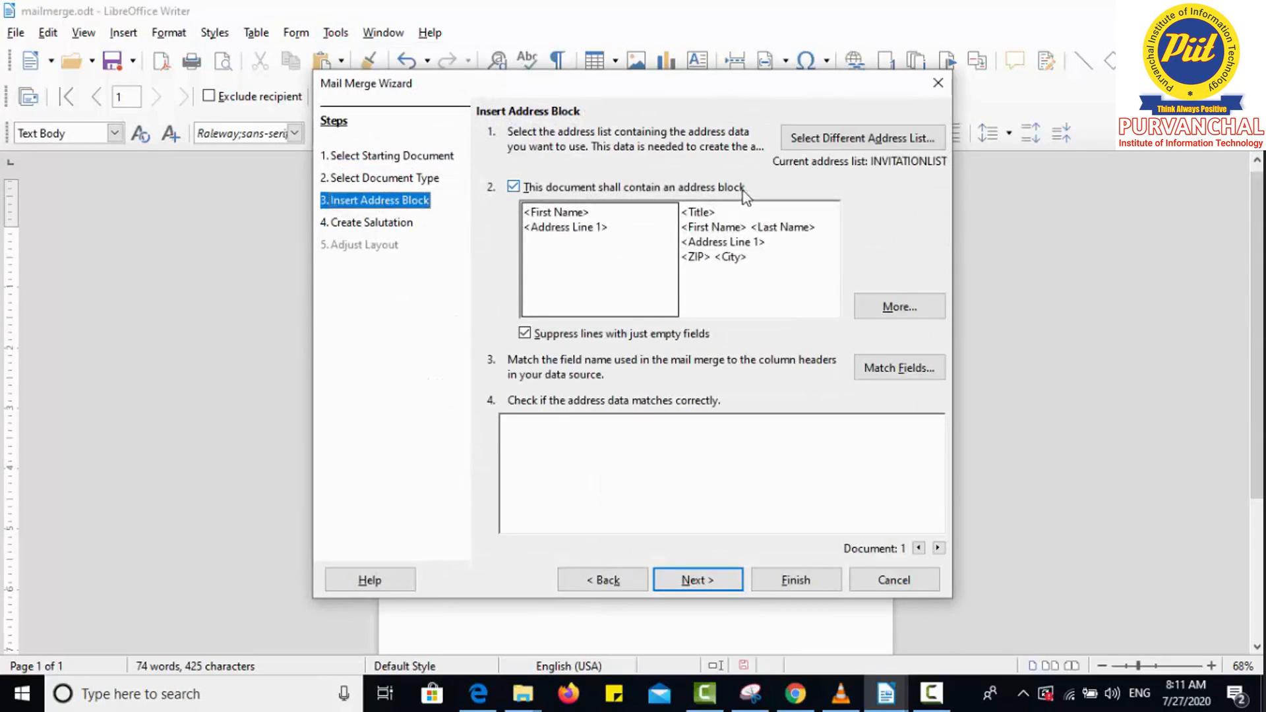
click(883, 139)
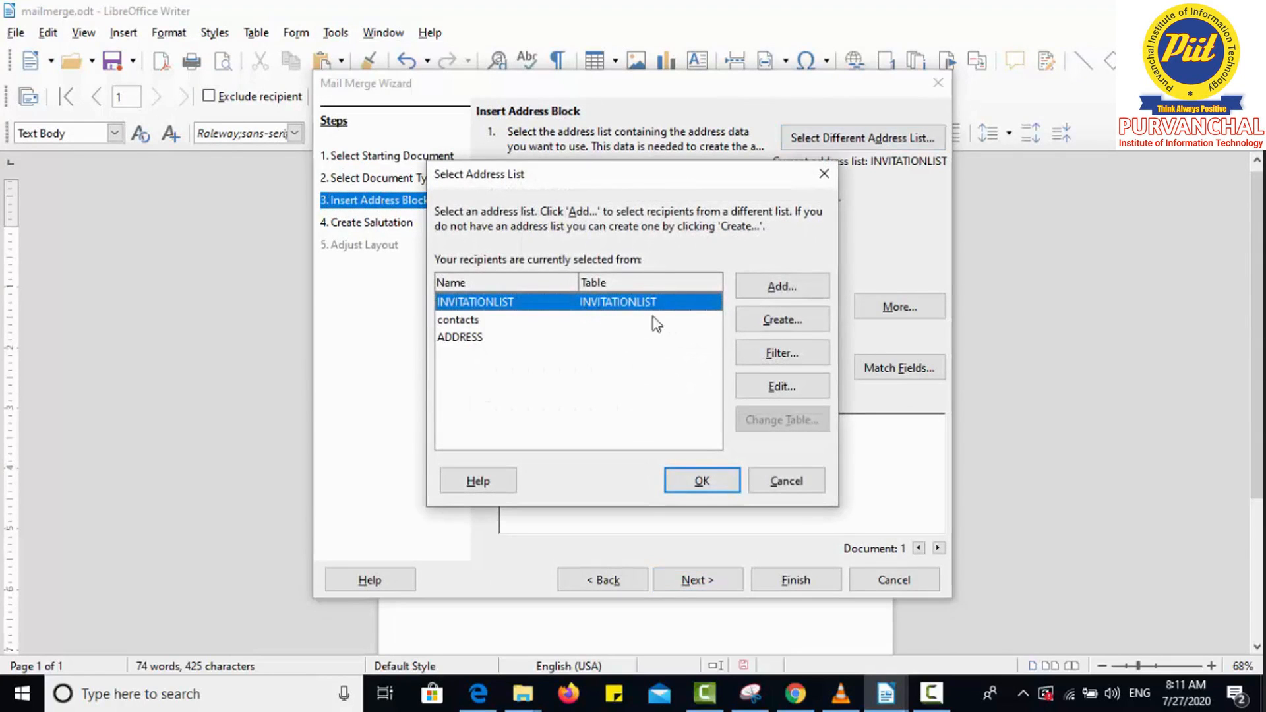
click(761, 383)
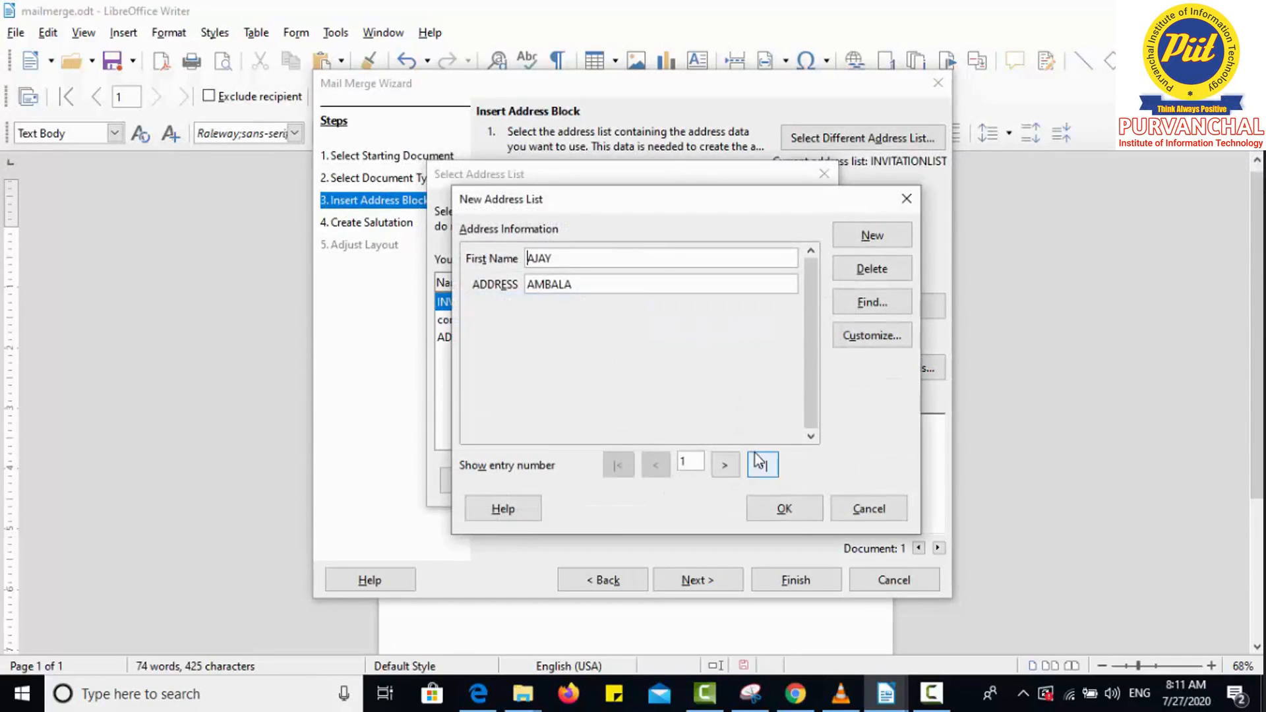
click(854, 268)
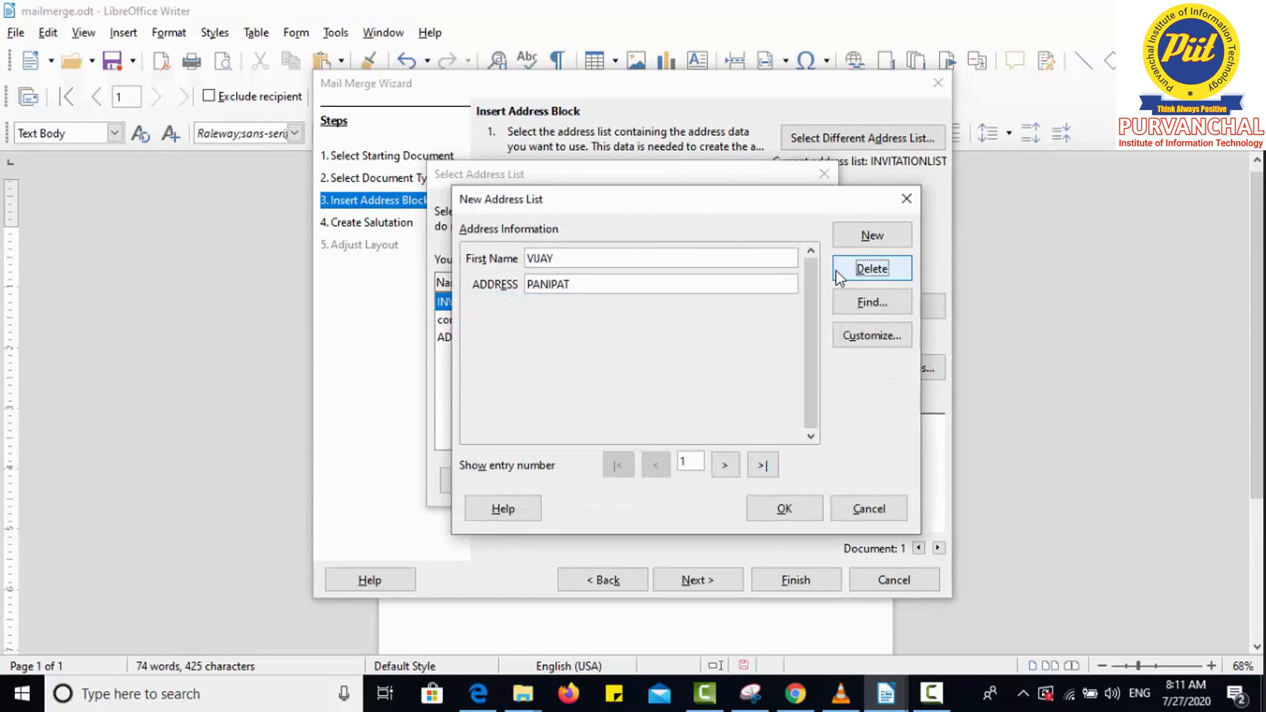
click(726, 465)
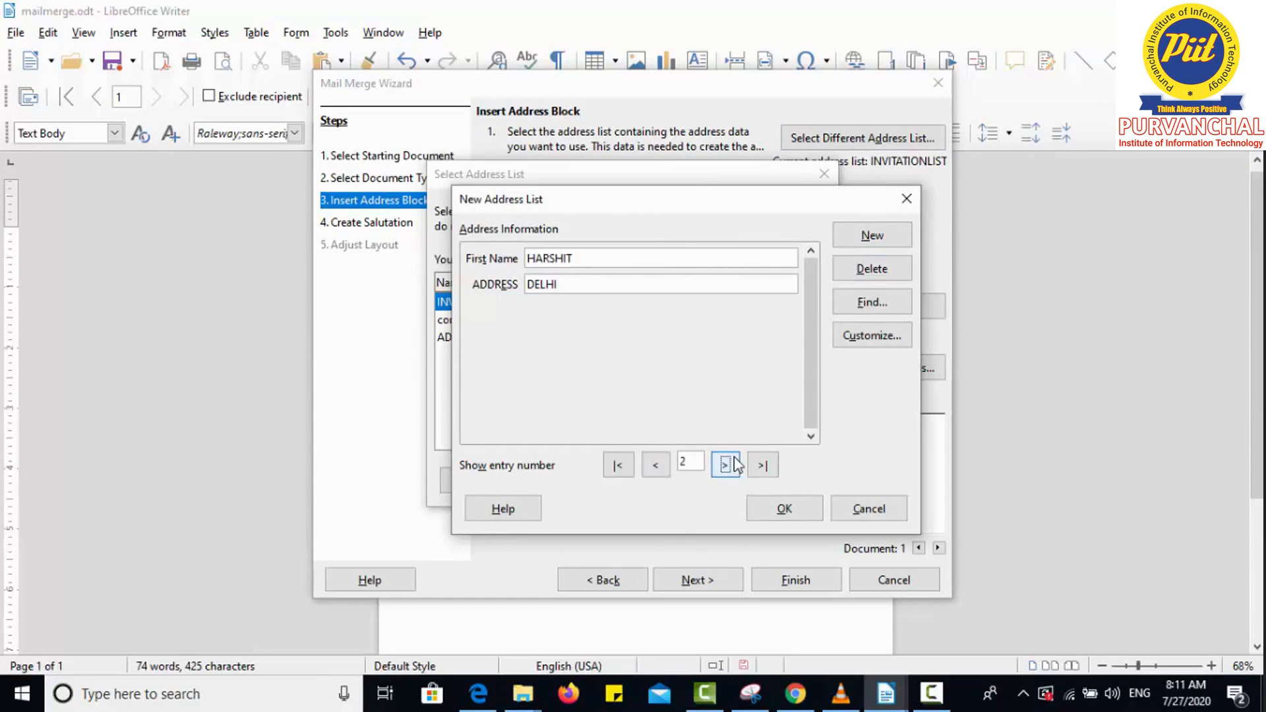
click(659, 464)
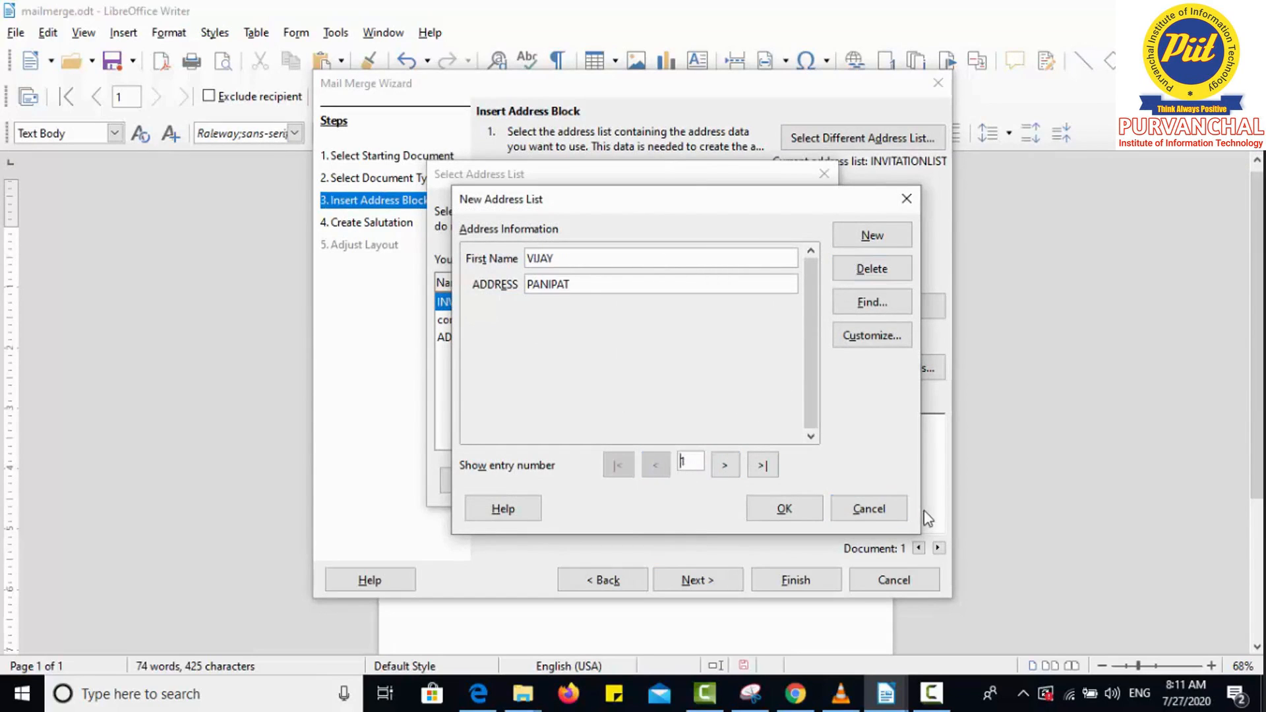
click(894, 517)
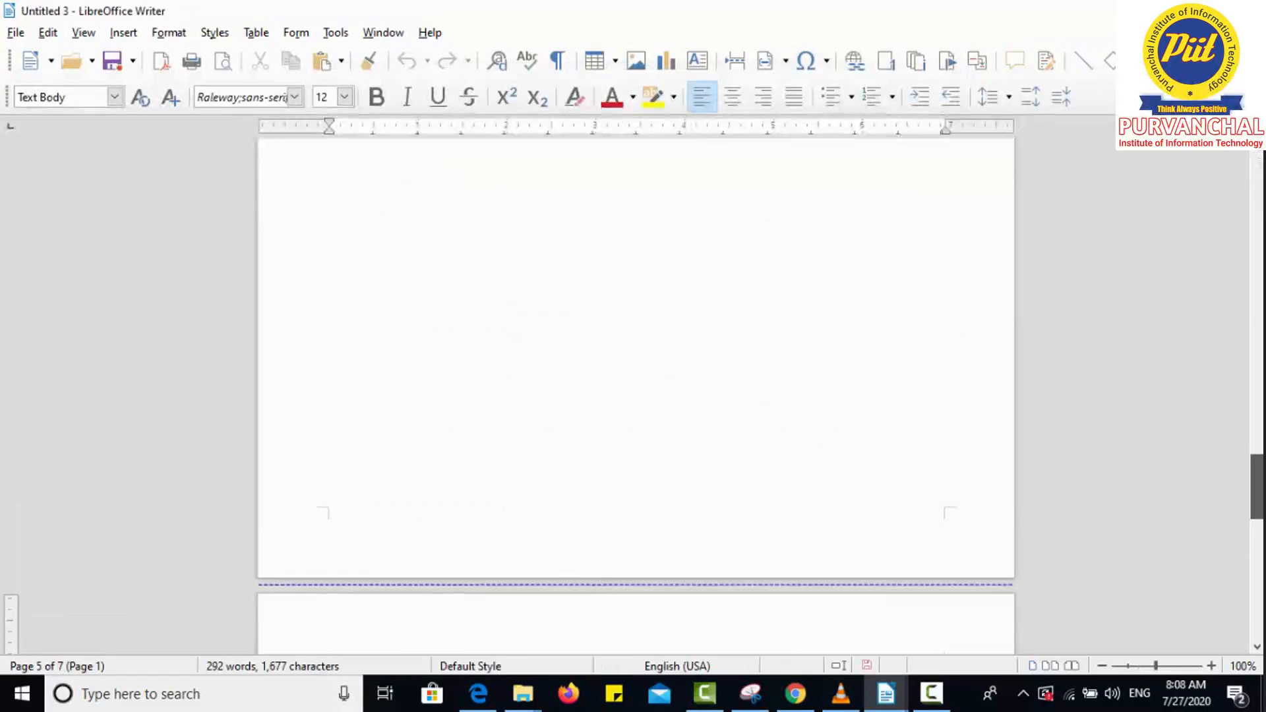
Return to the first page of the merged letters document to check the name and address on its Dear line.
drag(1258, 491, 1257, 173)
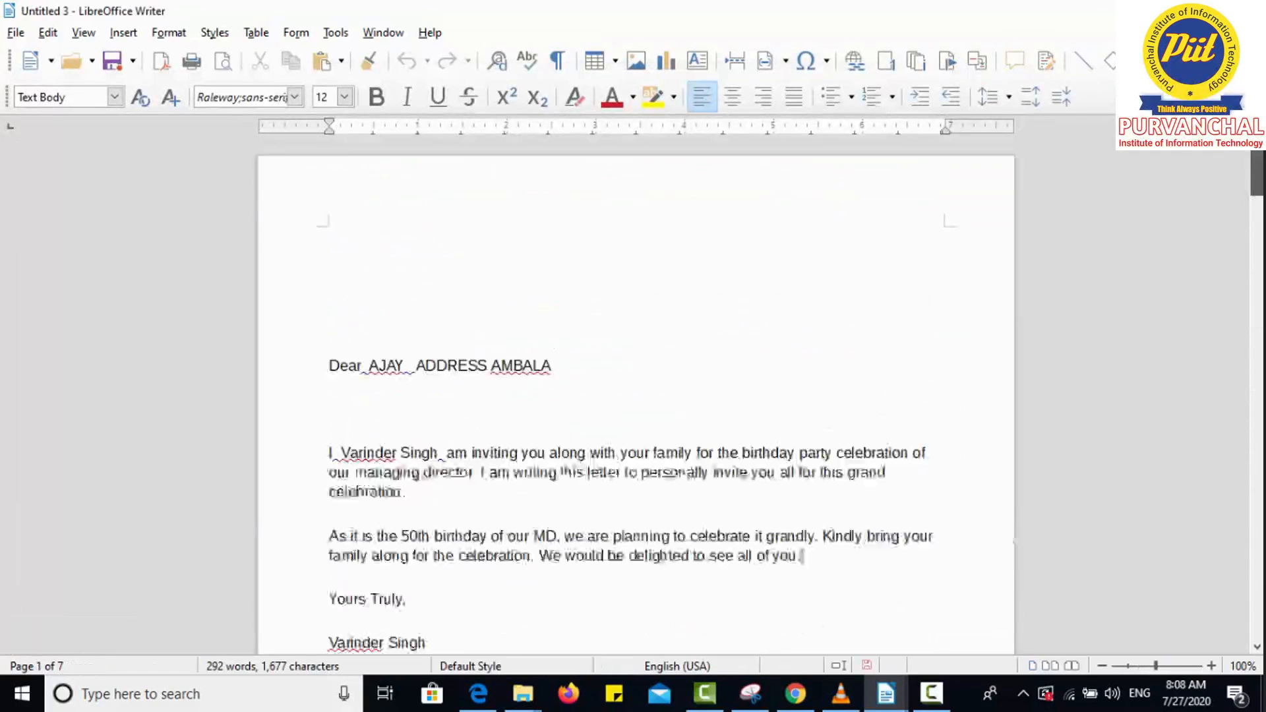